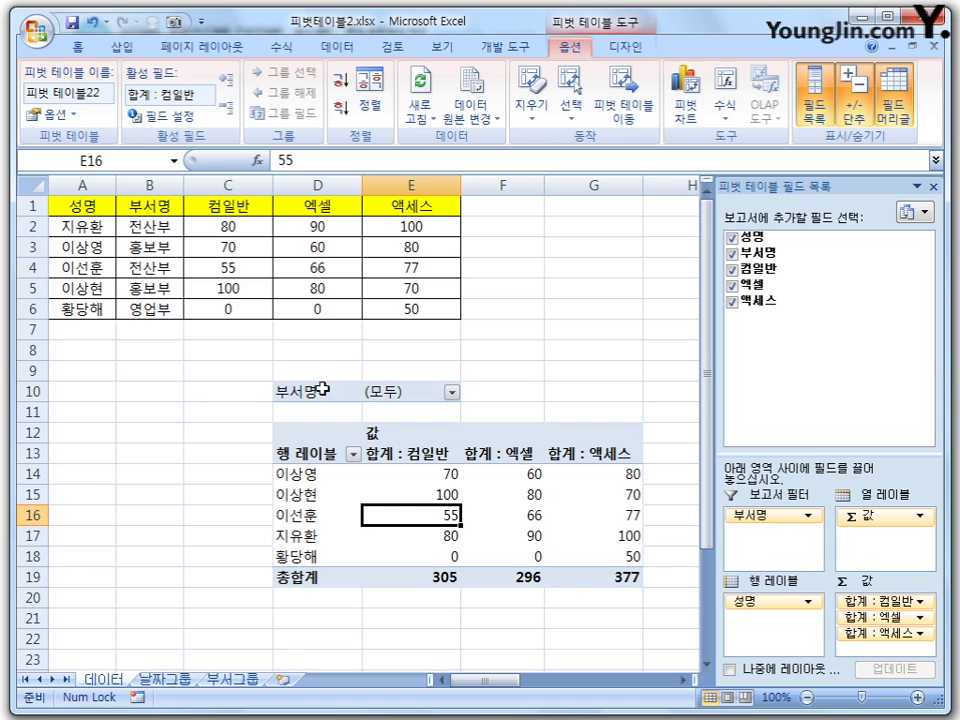
Try to delete only the value cells E14:E16 inside the pivot table.
{"action": "left_click_drag", "start_coordinate": [321, 390], "coordinate": [572, 470]}
{"action": "left_click", "coordinate": [585, 309]}
{"action": "left_click_drag", "start_coordinate": [439, 476], "coordinate": [439, 516]}
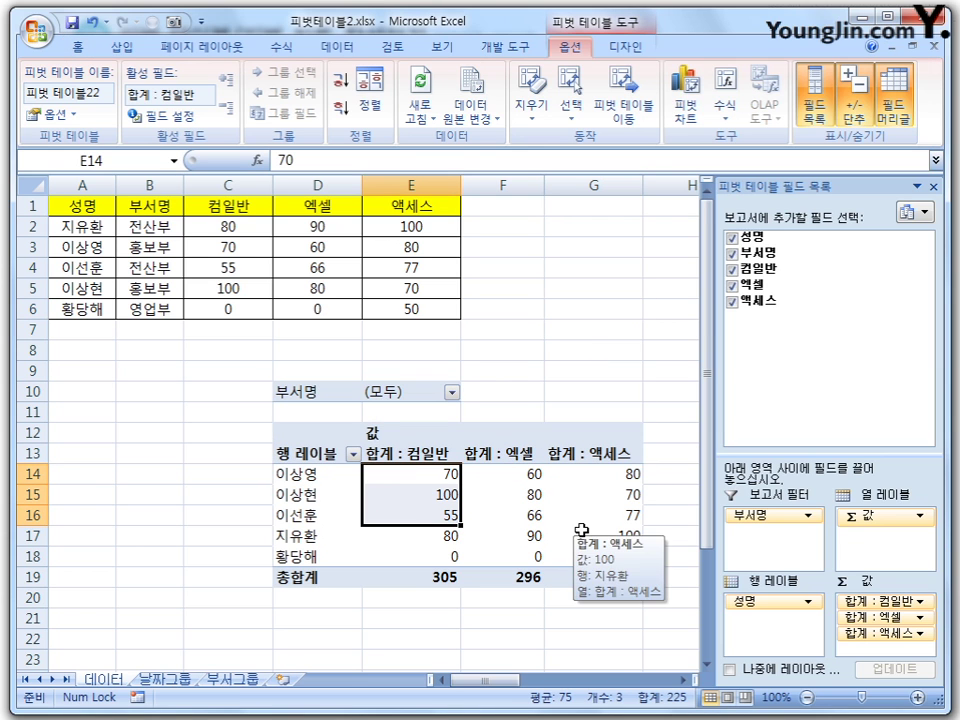
{"action": "key", "text": "Delete"}
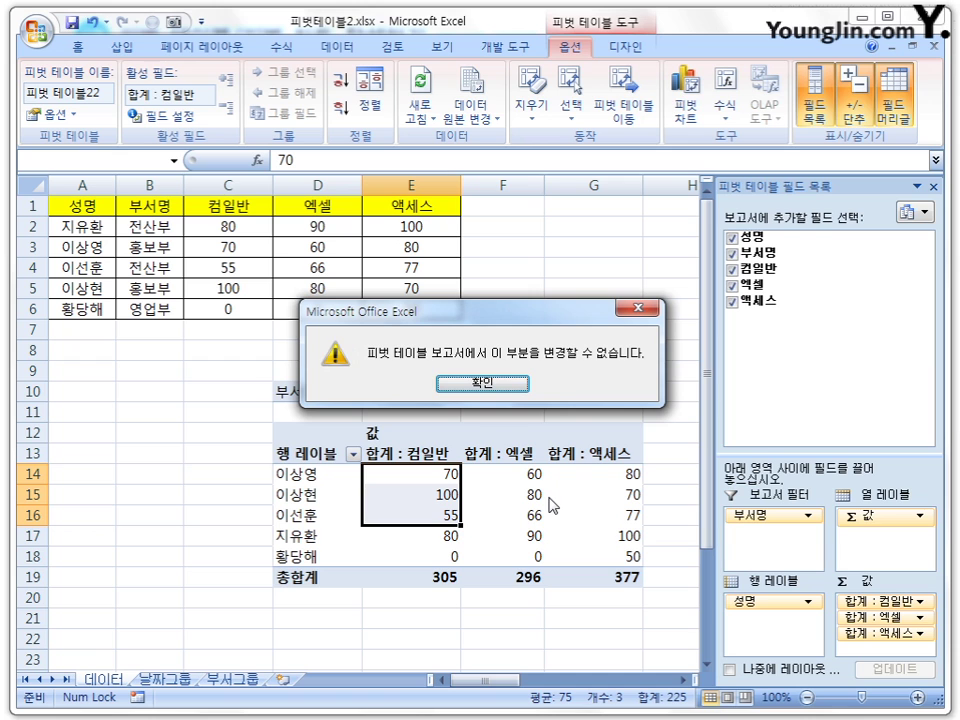
{"action": "left_click", "coordinate": [491, 385]}
Delete the whole pivot table in D10:G19, including its report filter.
{"action": "left_click_drag", "start_coordinate": [339, 394], "coordinate": [576, 573]}
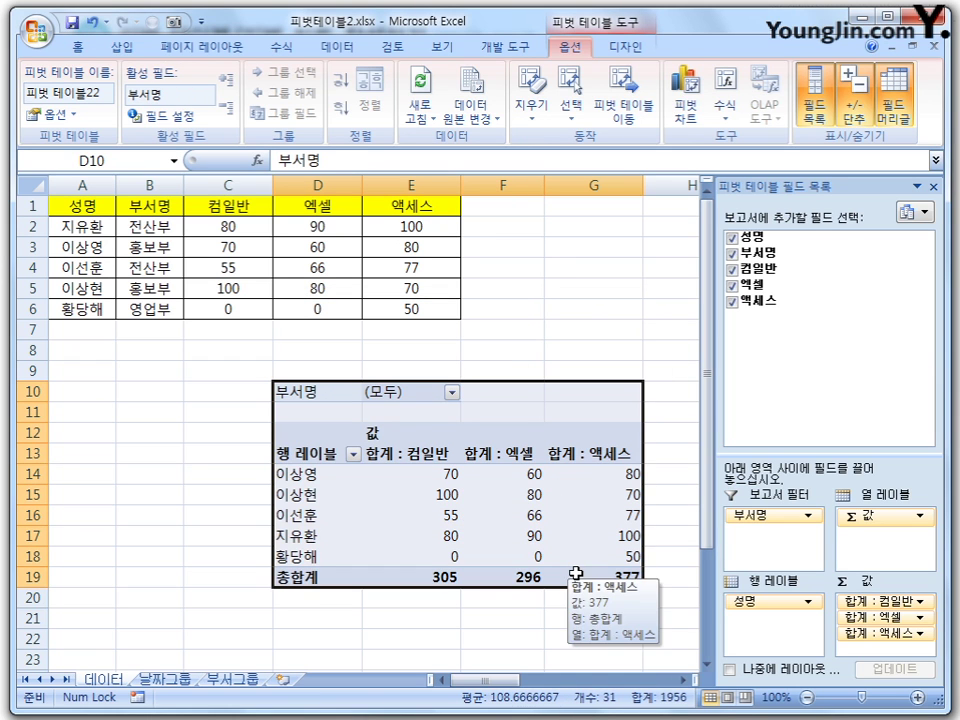
{"action": "key", "text": "Delete"}
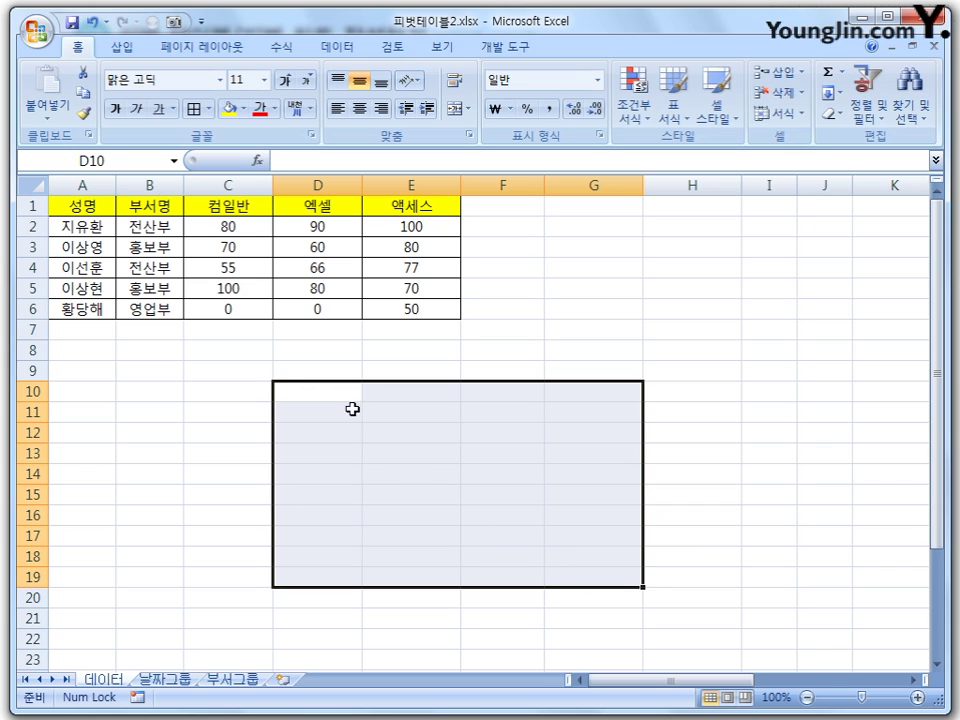
Create a pivot chart from the data in A1:E6, placed on the existing worksheet at cell C9.
{"action": "left_click", "coordinate": [253, 268]}
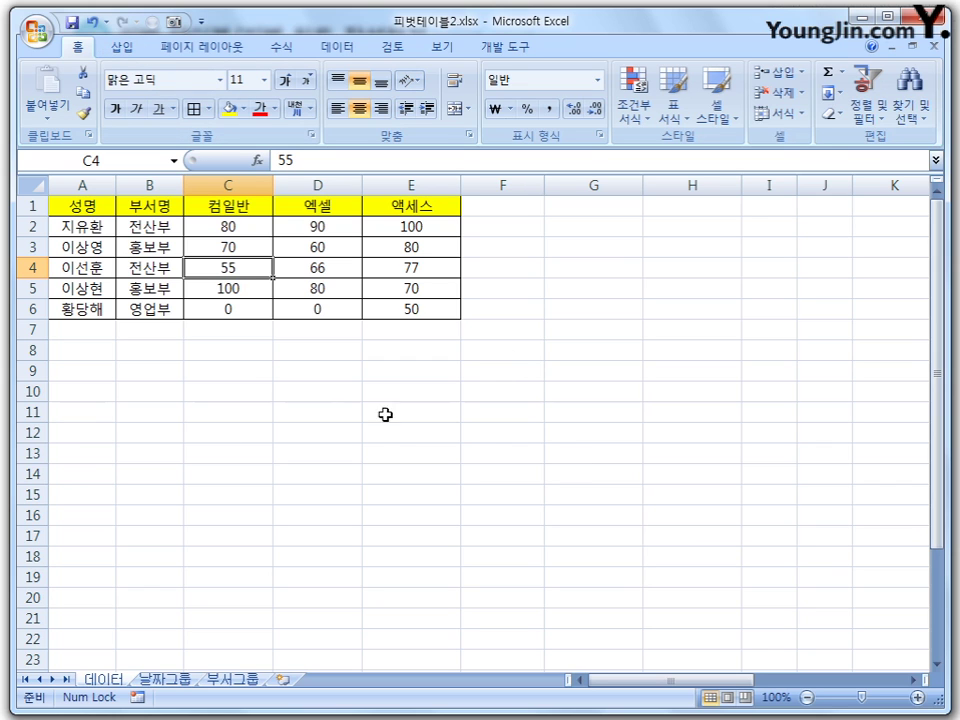
{"action": "left_click", "coordinate": [122, 47]}
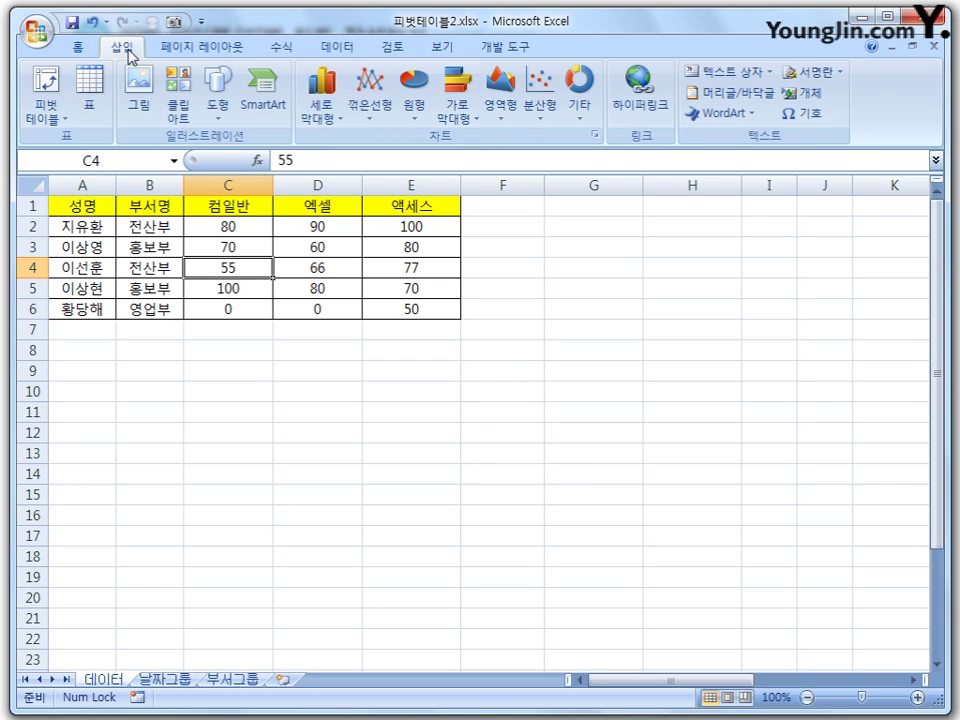
{"action": "left_click", "coordinate": [62, 122]}
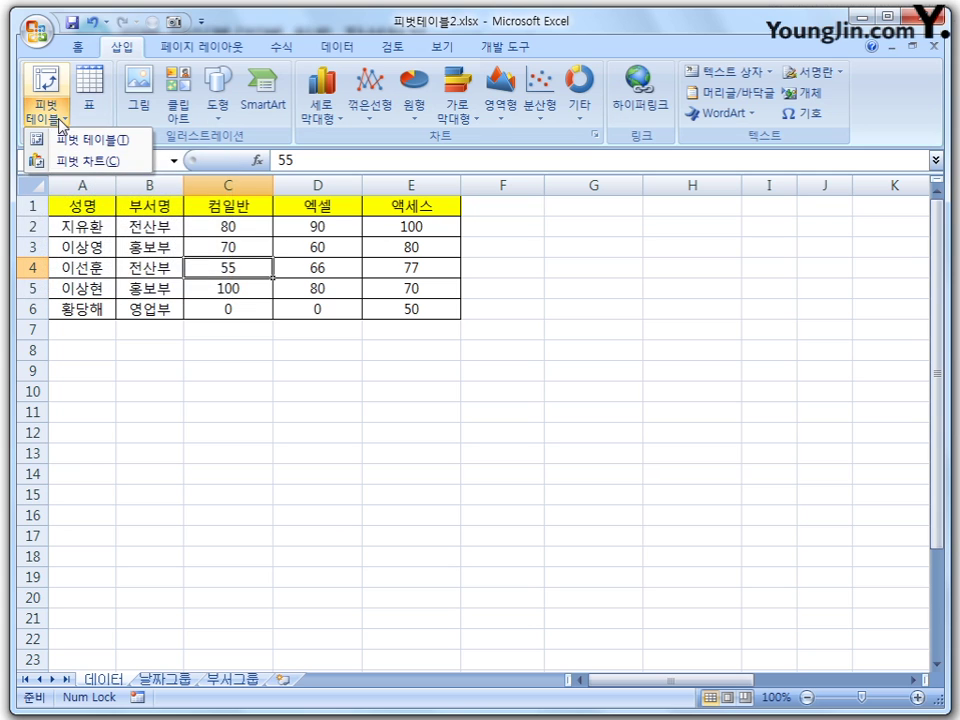
{"action": "left_click", "coordinate": [98, 163]}
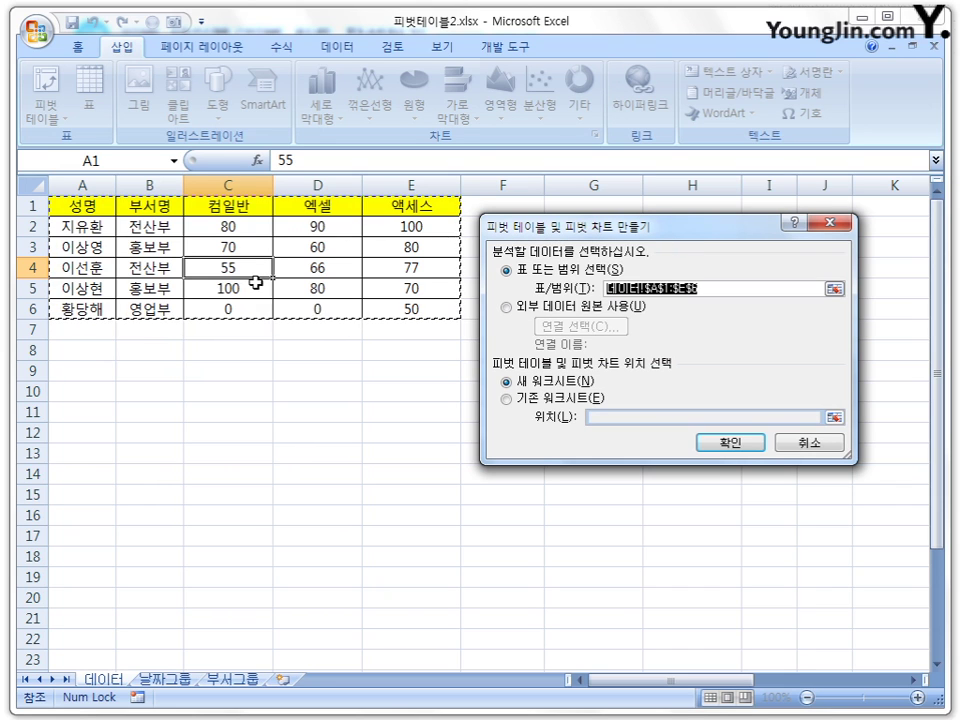
{"action": "left_click", "coordinate": [507, 399]}
{"action": "left_click", "coordinate": [222, 376]}
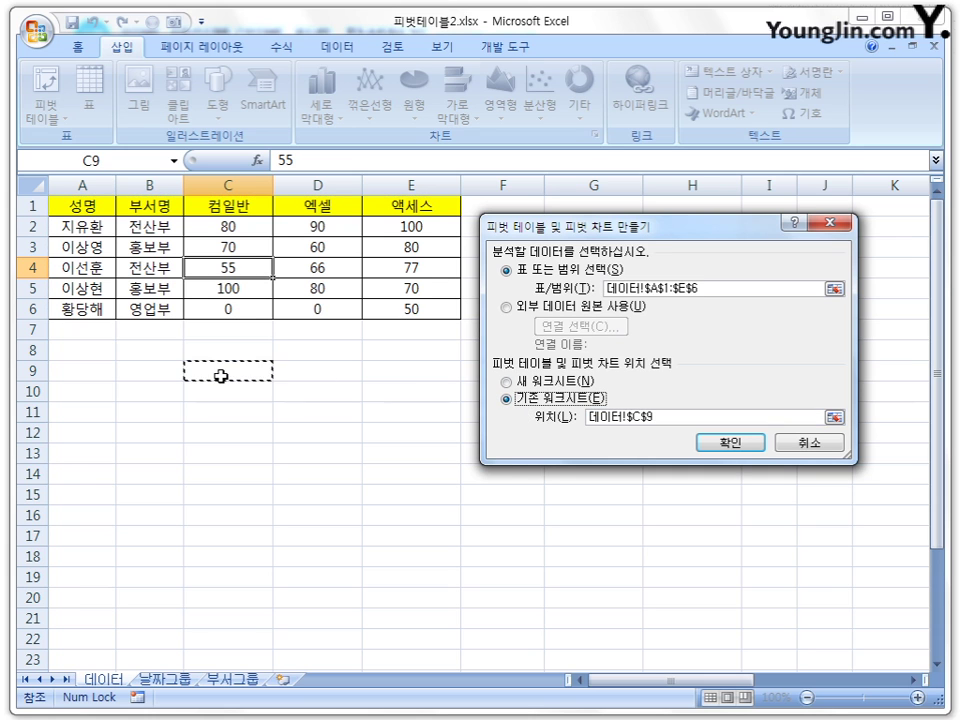
{"action": "left_click", "coordinate": [731, 443]}
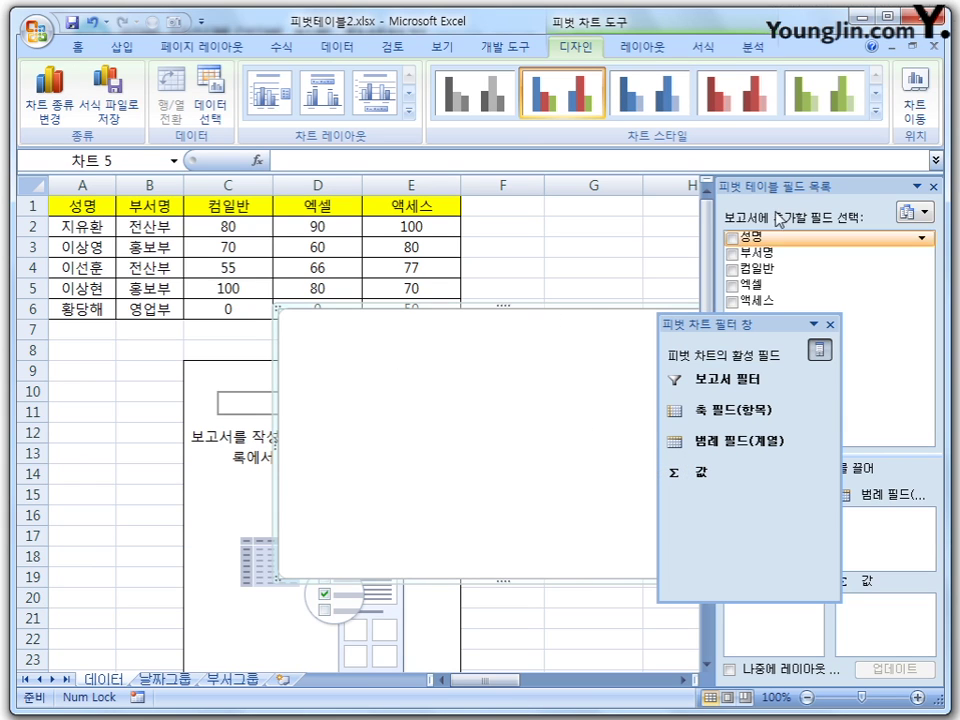
Dock the pivot chart filter pane and add 성명, 부서명, 컴일반, 엑셀 and 액세스 to the chart, using 부서명 as report filter.
{"action": "left_click_drag", "start_coordinate": [792, 328], "coordinate": [497, 242]}
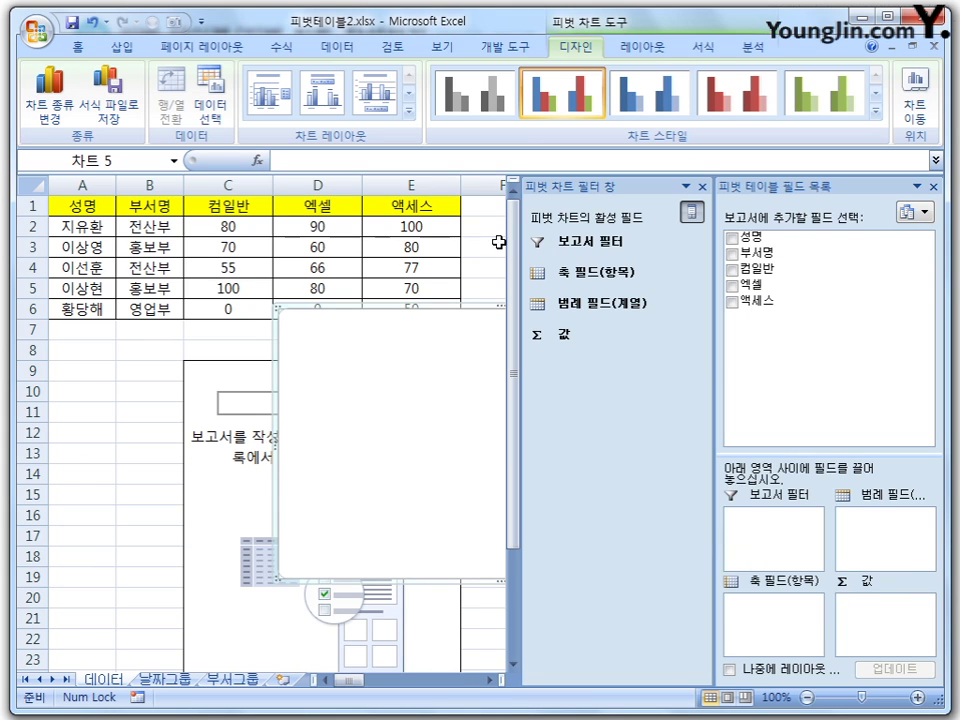
{"action": "left_click", "coordinate": [733, 238]}
{"action": "left_click", "coordinate": [733, 253]}
{"action": "left_click", "coordinate": [733, 269]}
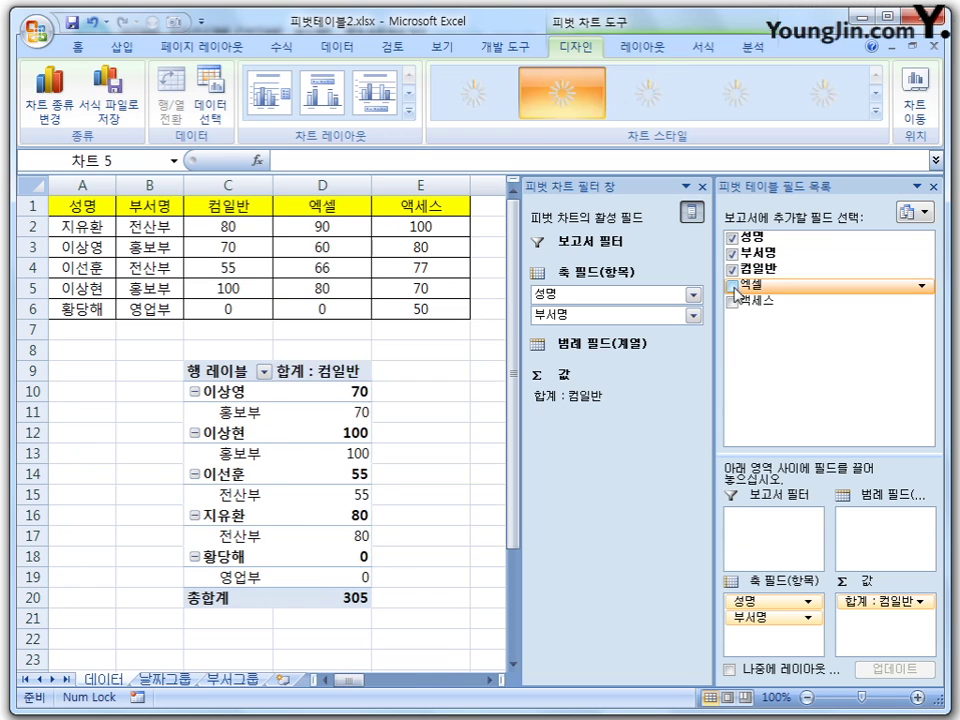
{"action": "left_click", "coordinate": [734, 286]}
{"action": "left_click", "coordinate": [734, 301]}
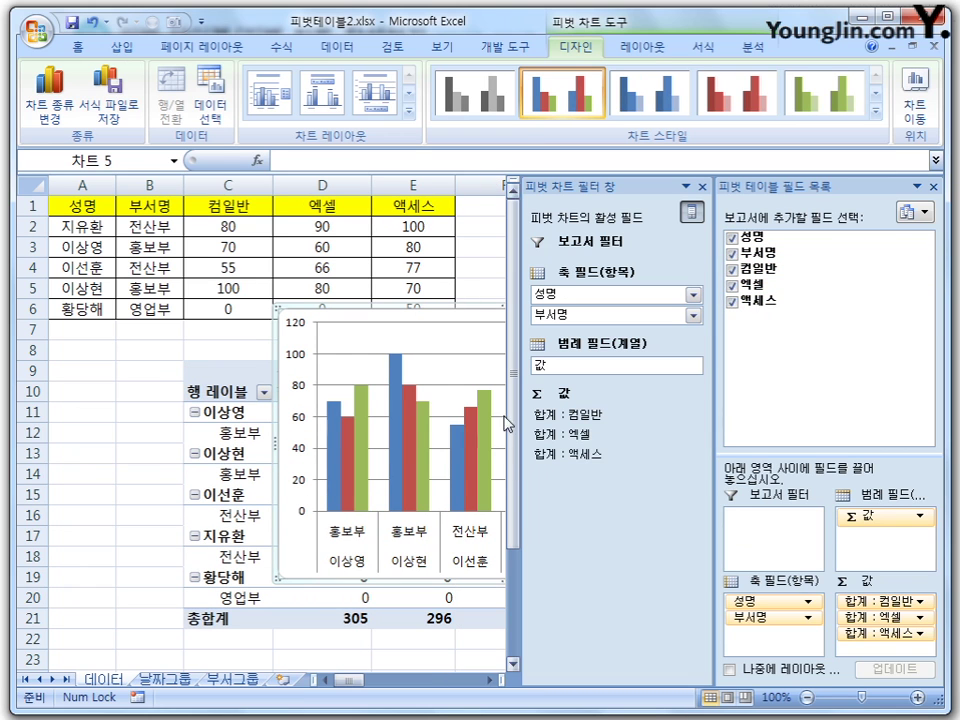
{"action": "left_click_drag", "start_coordinate": [760, 617], "coordinate": [770, 547]}
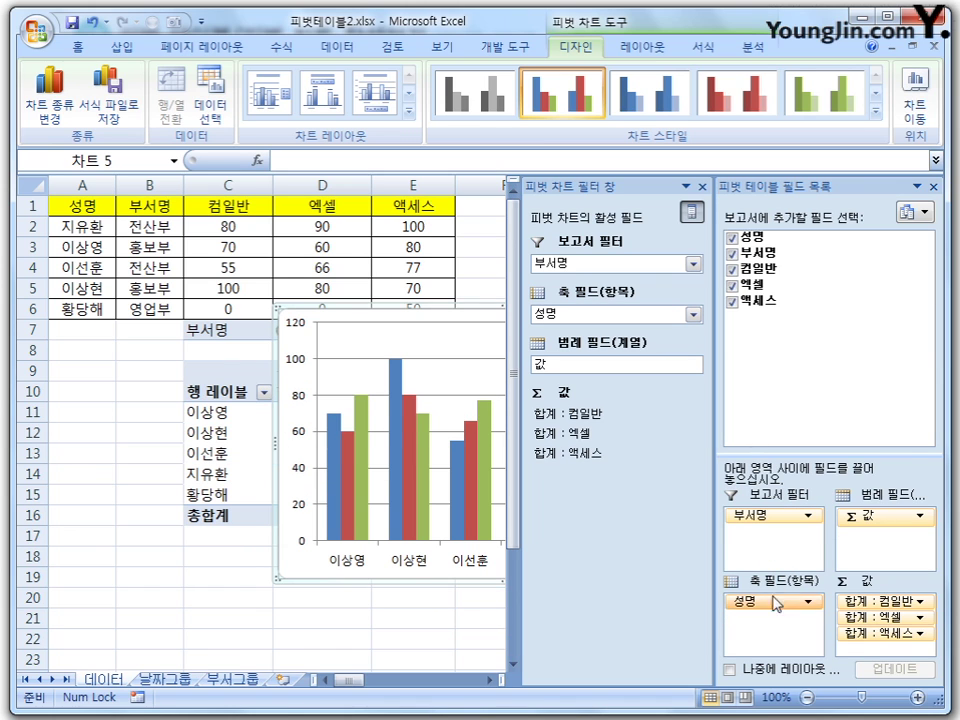
Shift the pivot chart slightly left so that it starts in column C.
{"action": "left_click", "coordinate": [445, 622]}
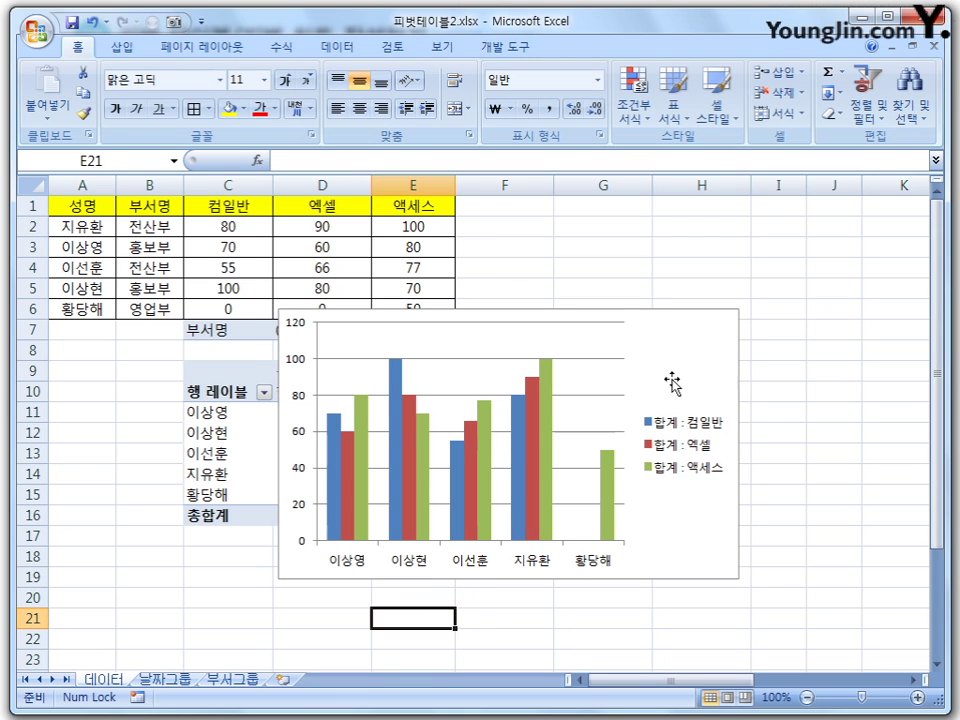
{"action": "left_click_drag", "start_coordinate": [681, 364], "coordinate": [638, 366]}
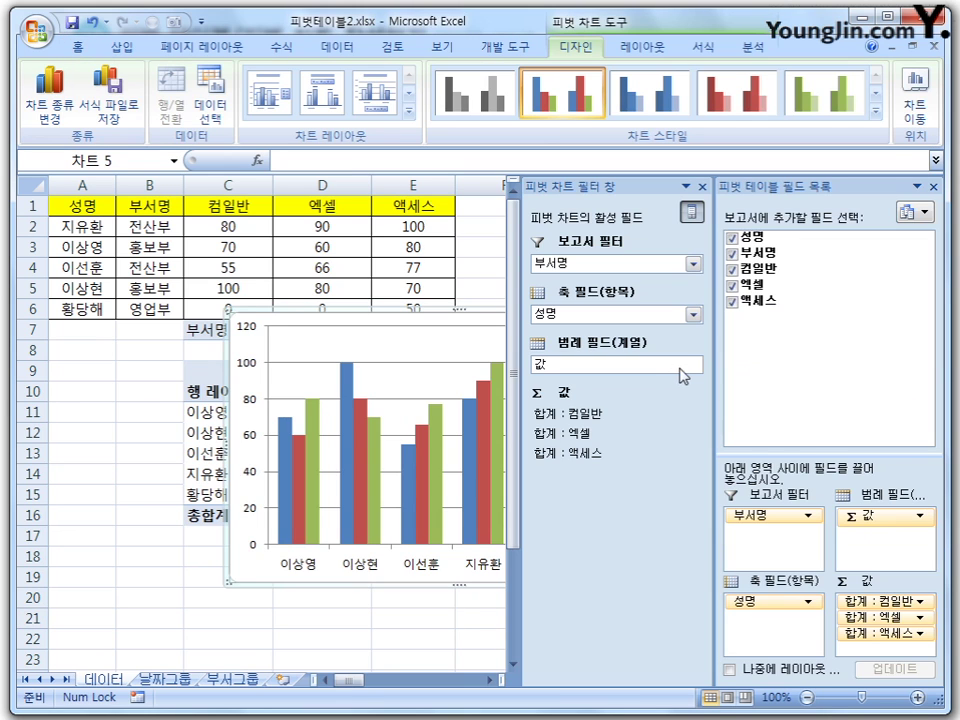
{"action": "left_click", "coordinate": [448, 622]}
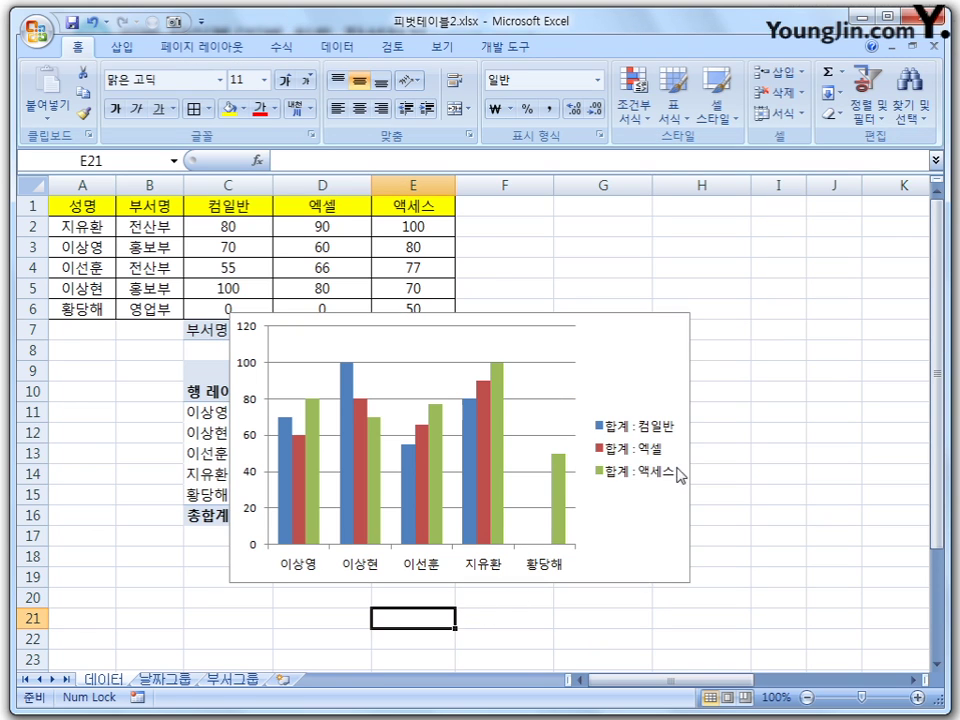
Examine the pivot chart's contextual tools and panes by alternating the selection between the chart and worksheet cells.
{"action": "left_click", "coordinate": [651, 374]}
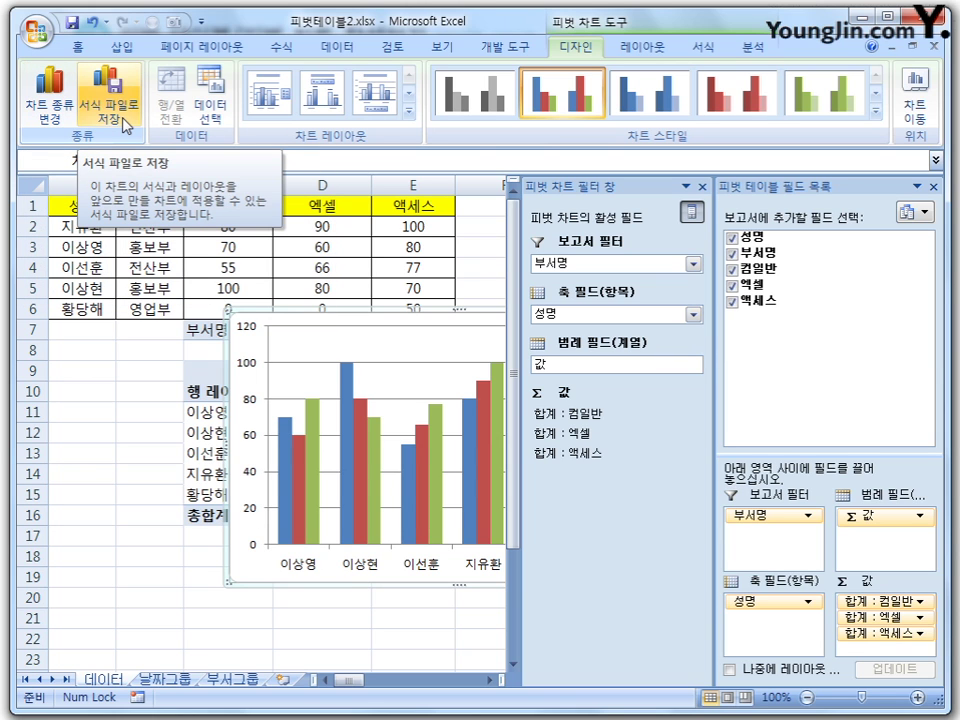
{"action": "left_click", "coordinate": [387, 626]}
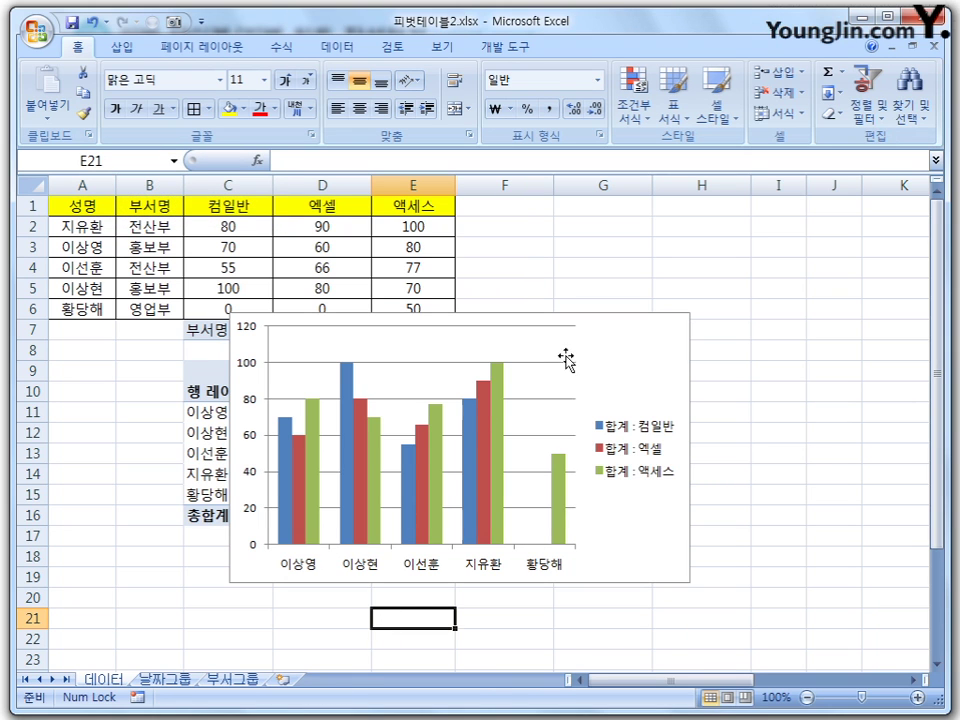
{"action": "left_click", "coordinate": [325, 265]}
{"action": "left_click", "coordinate": [602, 369]}
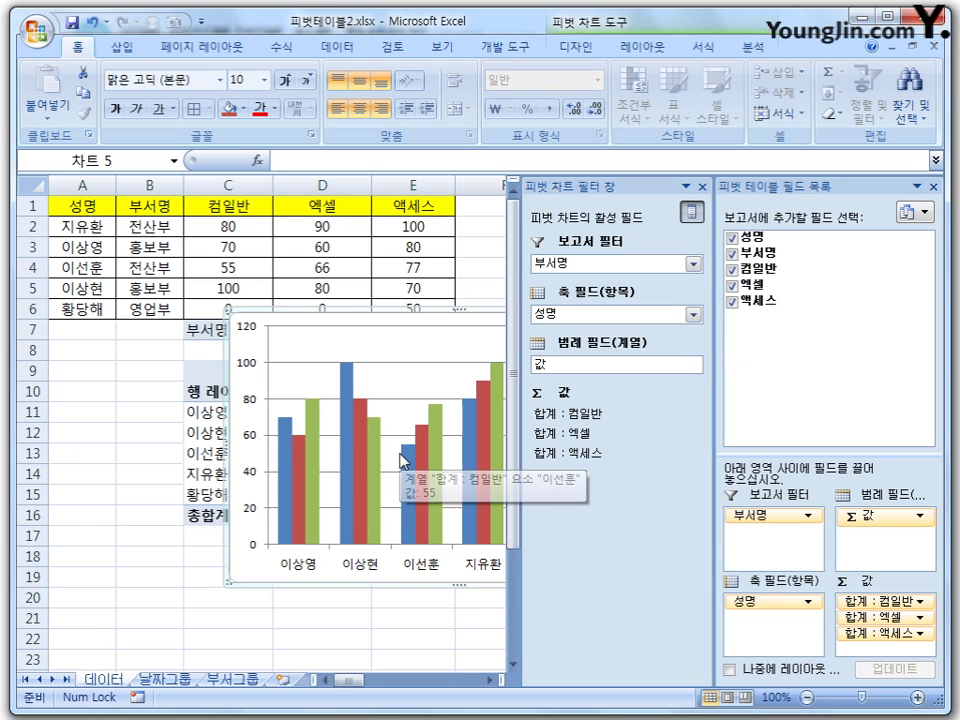
{"action": "left_click", "coordinate": [422, 631]}
{"action": "left_click", "coordinate": [611, 368]}
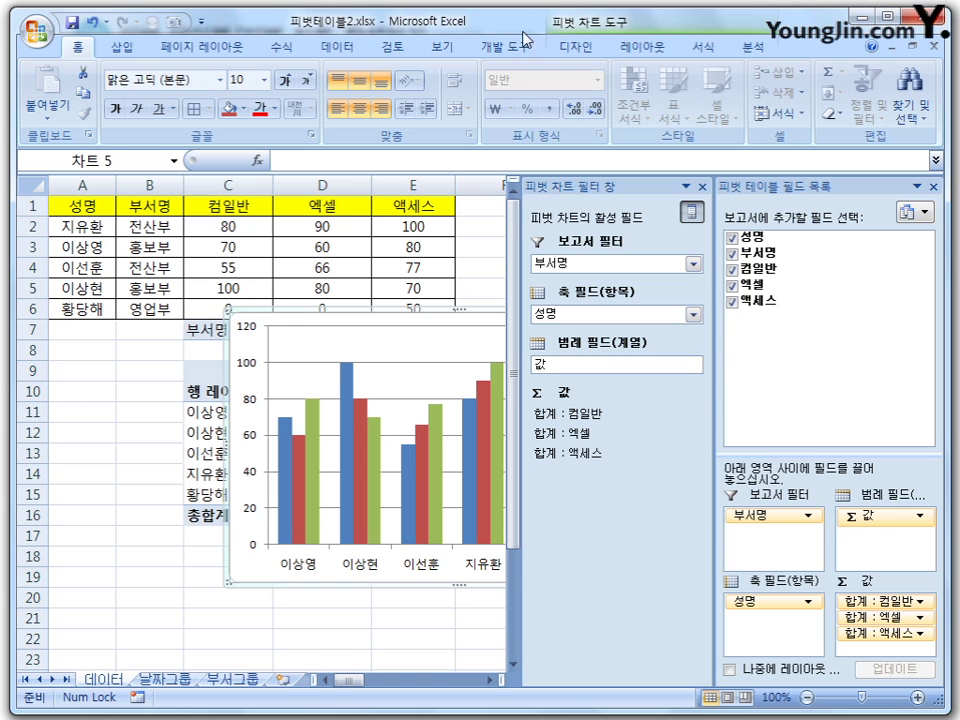
{"action": "left_click", "coordinate": [438, 634]}
Move the pivot chart up and right to uncover its pivot table, and delete the pivot table in C7:F16.
{"action": "left_click_drag", "start_coordinate": [621, 378], "coordinate": [806, 283]}
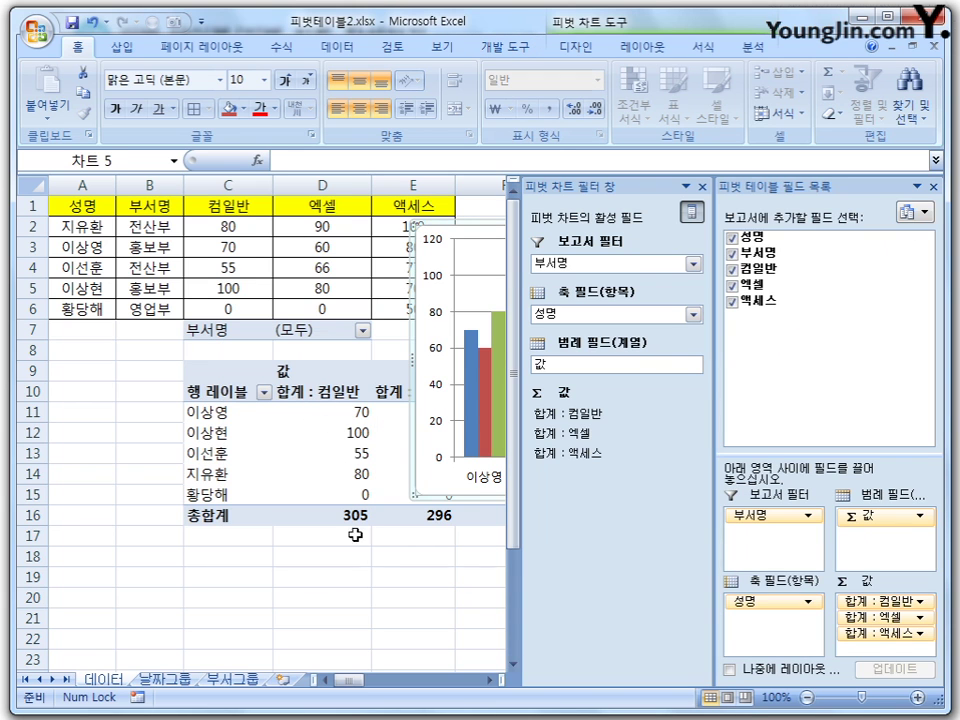
{"action": "left_click", "coordinate": [358, 585]}
{"action": "left_click_drag", "start_coordinate": [205, 330], "coordinate": [511, 514]}
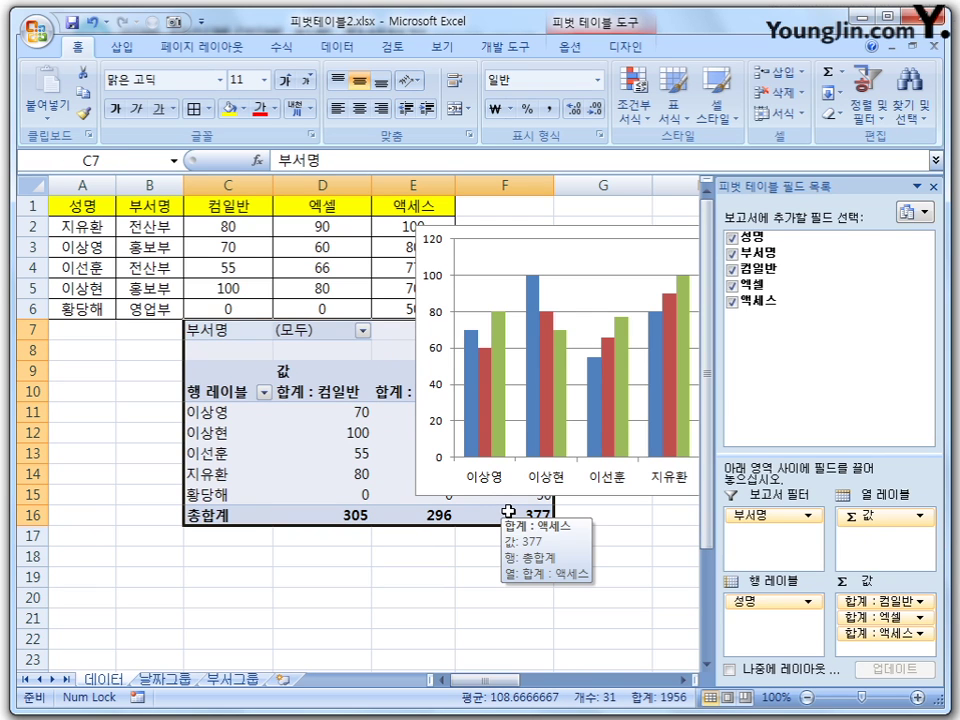
{"action": "key", "text": "Delete"}
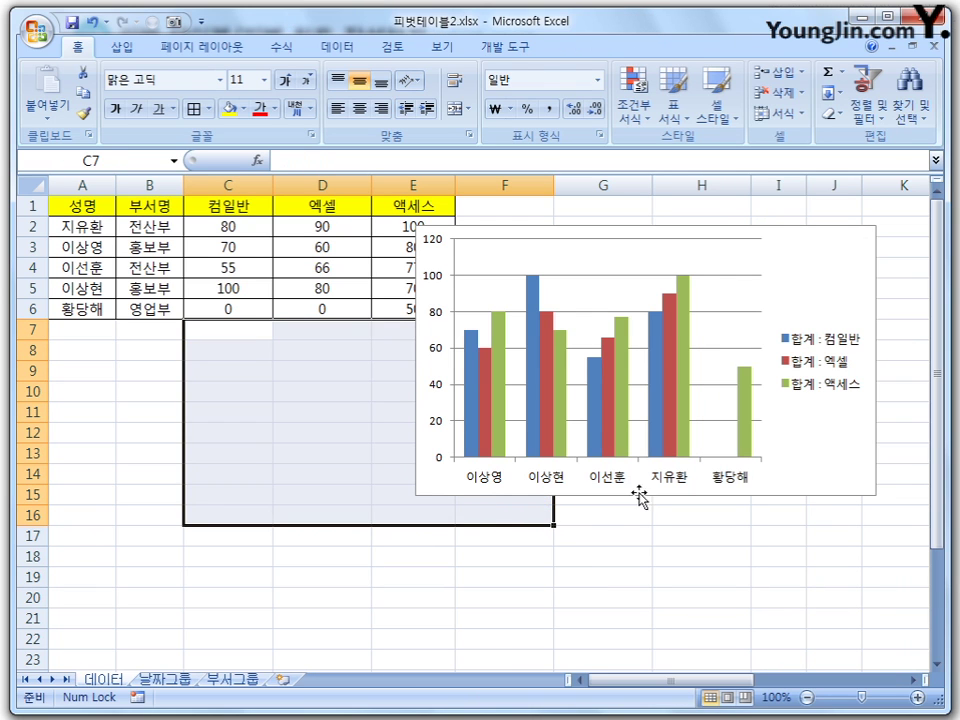
Check which chart tools the remaining chart offers, and delete the chart.
{"action": "left_click", "coordinate": [708, 537]}
{"action": "left_click", "coordinate": [795, 287]}
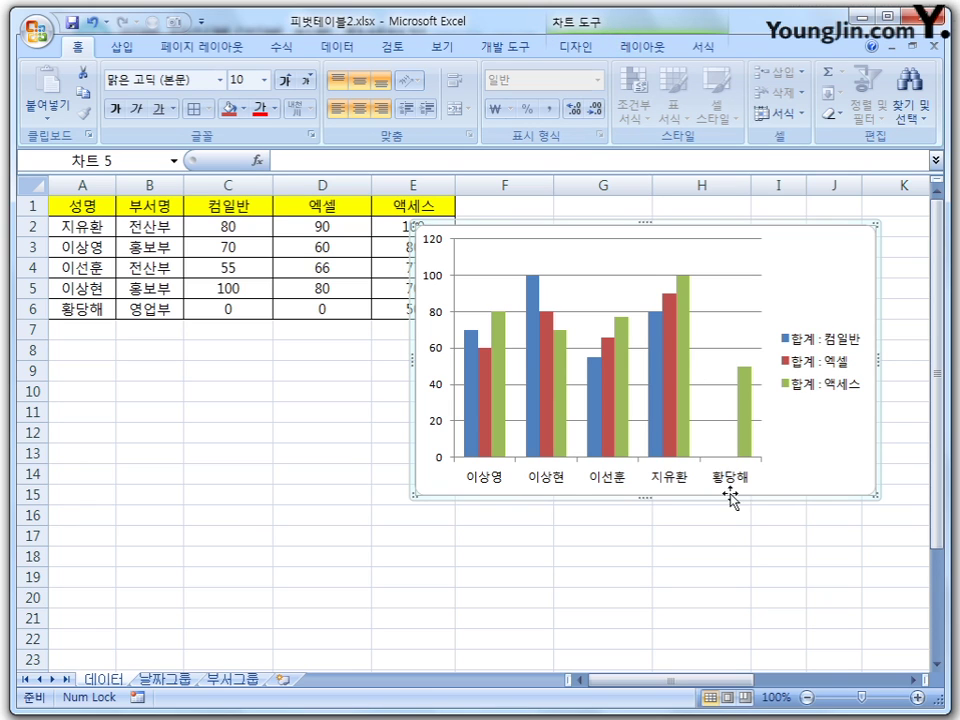
{"action": "left_click", "coordinate": [676, 546]}
{"action": "left_click", "coordinate": [810, 295]}
{"action": "key", "text": "Delete"}
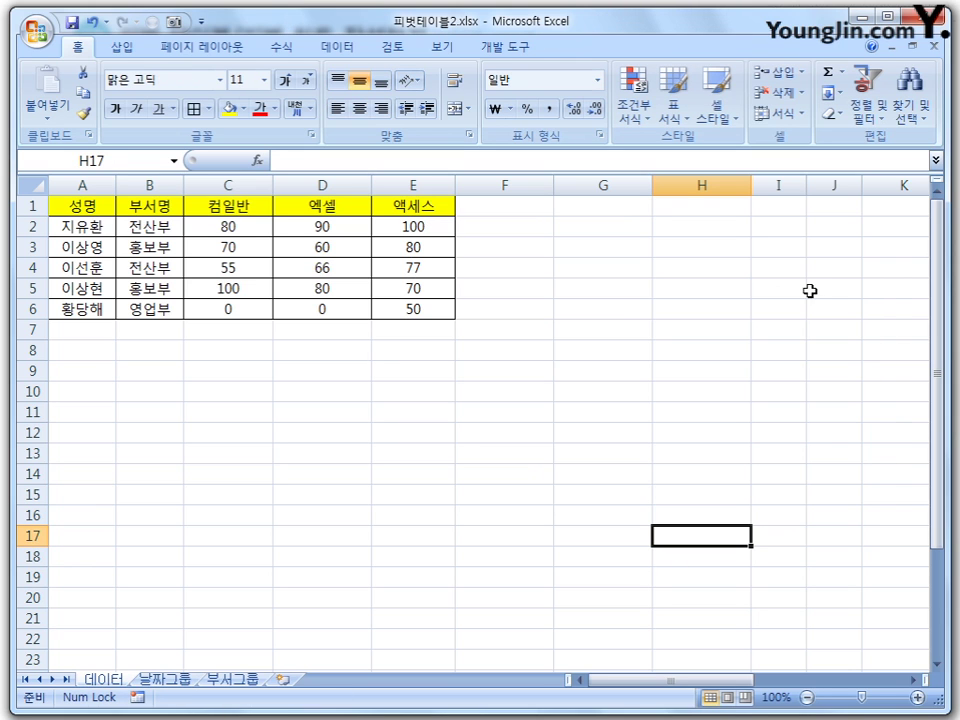
Create a new pivot chart from the data in A1:E6, placed on the existing worksheet at cell D11.
{"action": "left_click", "coordinate": [224, 263]}
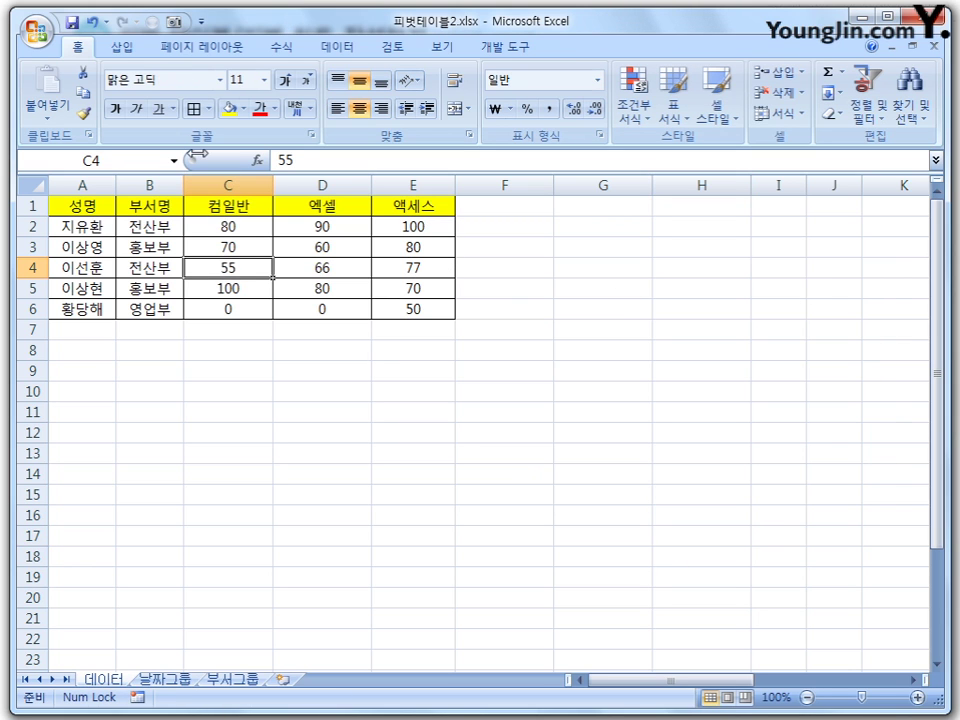
{"action": "left_click", "coordinate": [121, 47]}
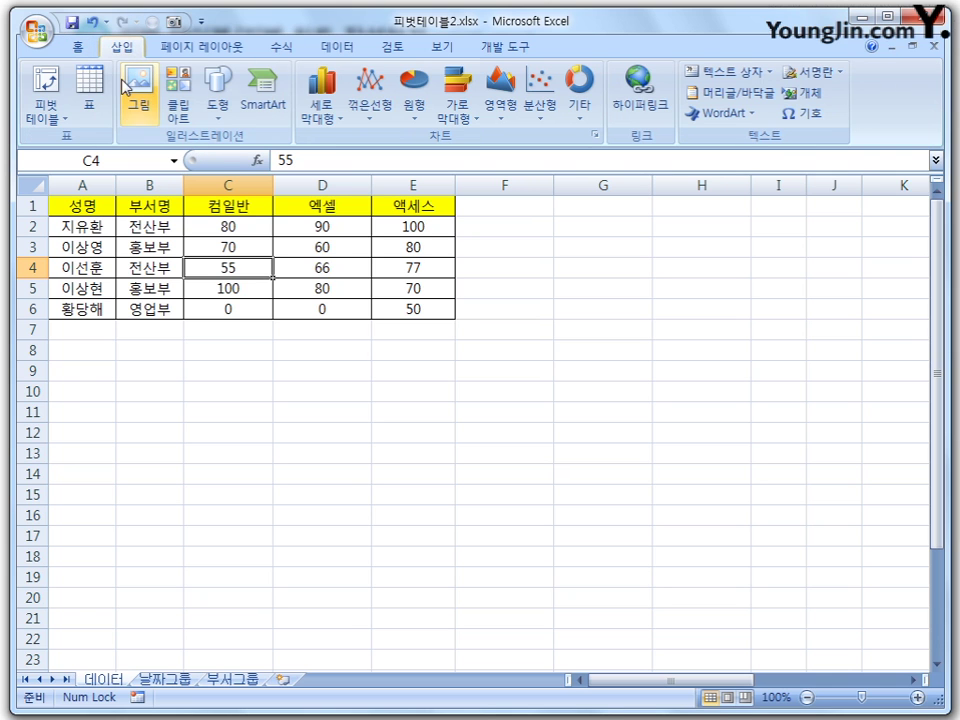
{"action": "left_click", "coordinate": [57, 120]}
{"action": "left_click", "coordinate": [100, 159]}
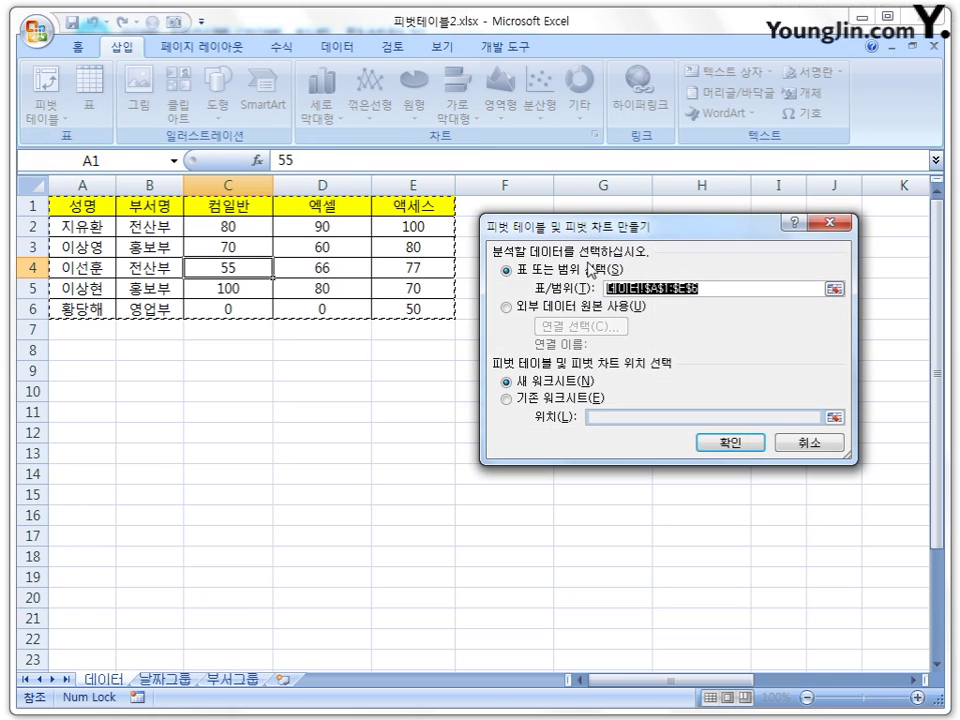
{"action": "left_click", "coordinate": [506, 398]}
{"action": "left_click", "coordinate": [349, 411]}
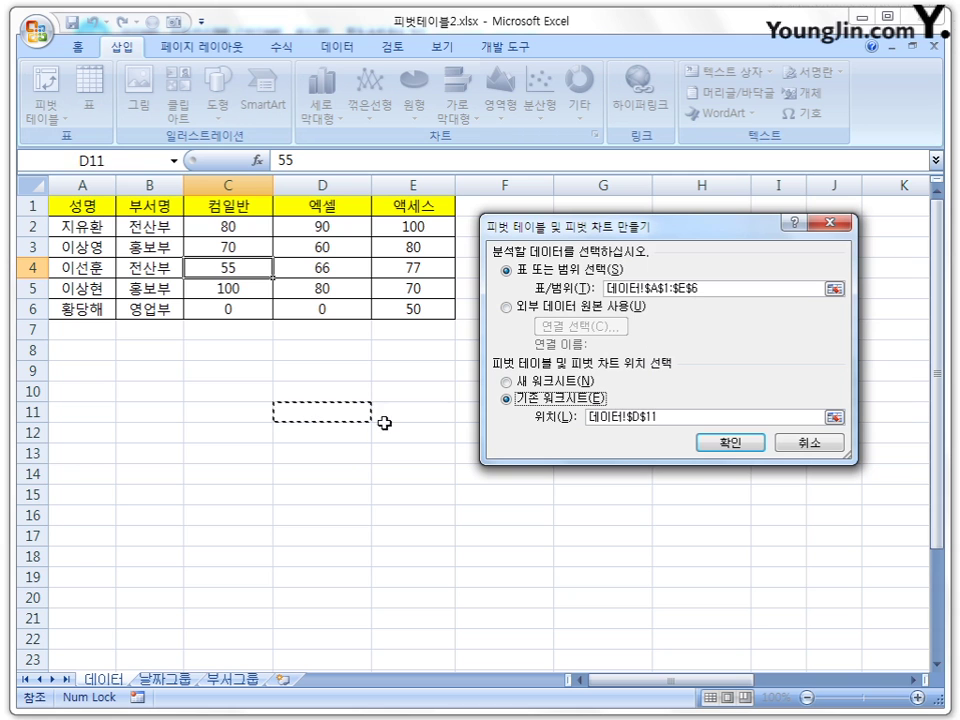
{"action": "left_click", "coordinate": [735, 442]}
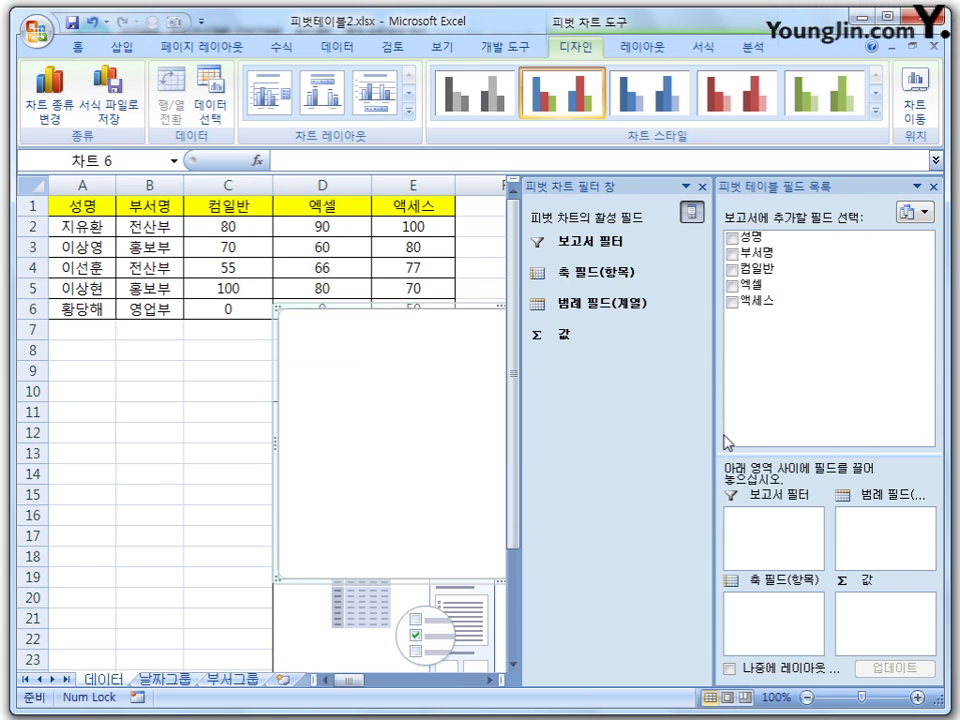
Add 성명, 부서명, 컴일반, 엑셀 and 액세스 to the new pivot chart, and make 부서명 its report filter.
{"action": "left_click", "coordinate": [731, 237]}
{"action": "left_click", "coordinate": [731, 254]}
{"action": "left_click", "coordinate": [731, 269]}
{"action": "left_click", "coordinate": [731, 285]}
{"action": "left_click", "coordinate": [731, 301]}
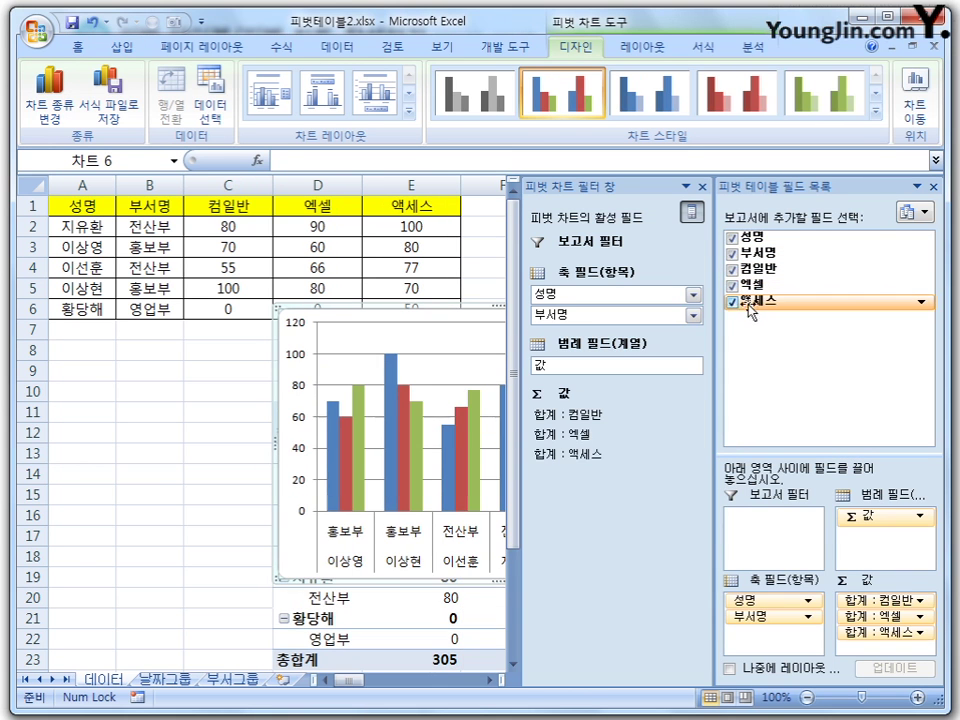
{"action": "left_click_drag", "start_coordinate": [800, 610], "coordinate": [775, 530]}
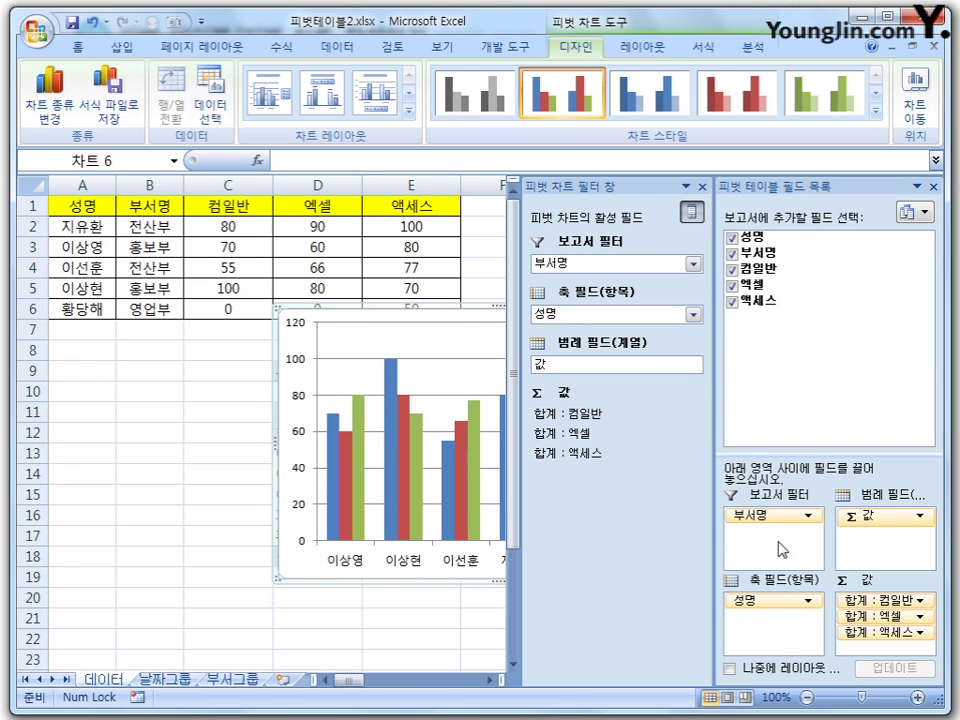
Move the pivot chart down and right so that its upper-left corner sits near cell E11.
{"action": "left_click", "coordinate": [440, 628]}
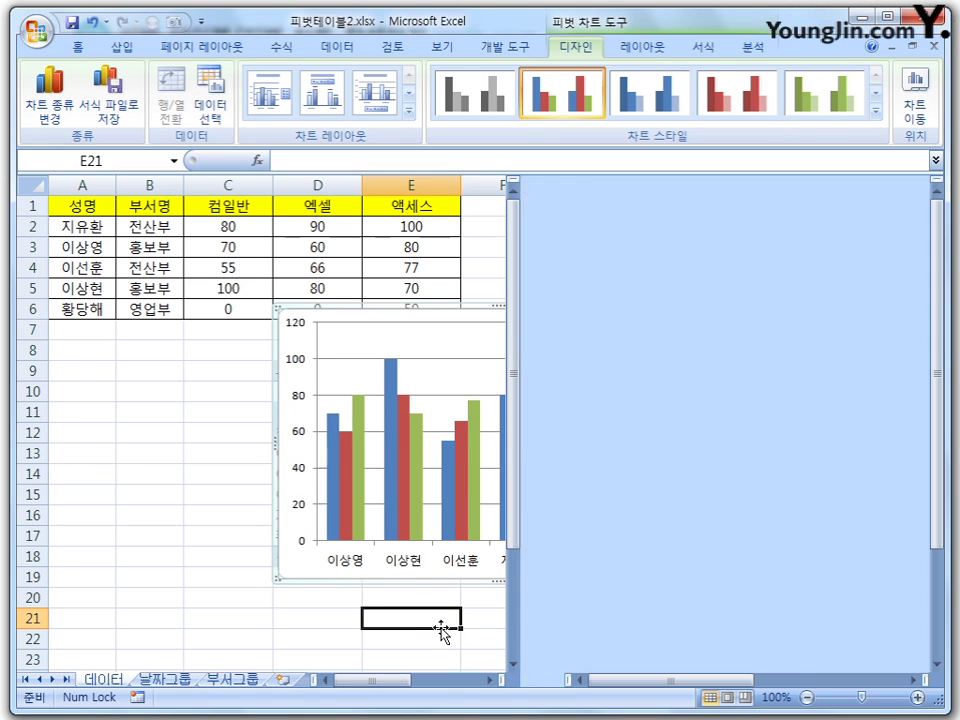
{"action": "left_click", "coordinate": [670, 350]}
{"action": "left_click_drag", "start_coordinate": [670, 350], "coordinate": [775, 455]}
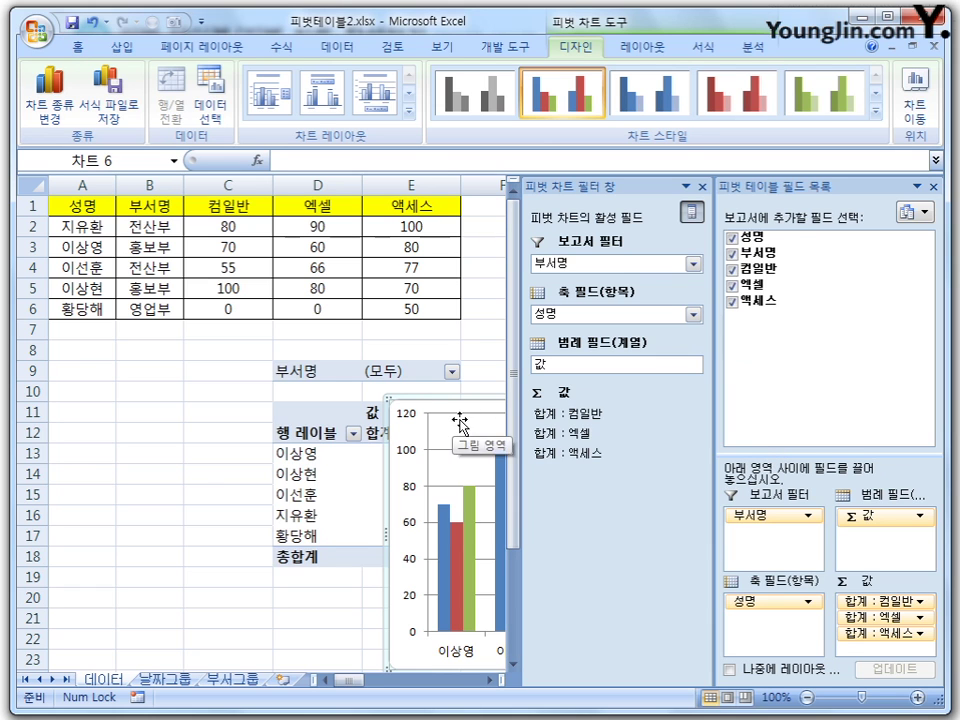
Move the pivot chart up and left so that its upper-left corner sits near cell B8, below the score data.
{"action": "left_click_drag", "start_coordinate": [413, 423], "coordinate": [192, 366]}
{"action": "left_click", "coordinate": [450, 638]}
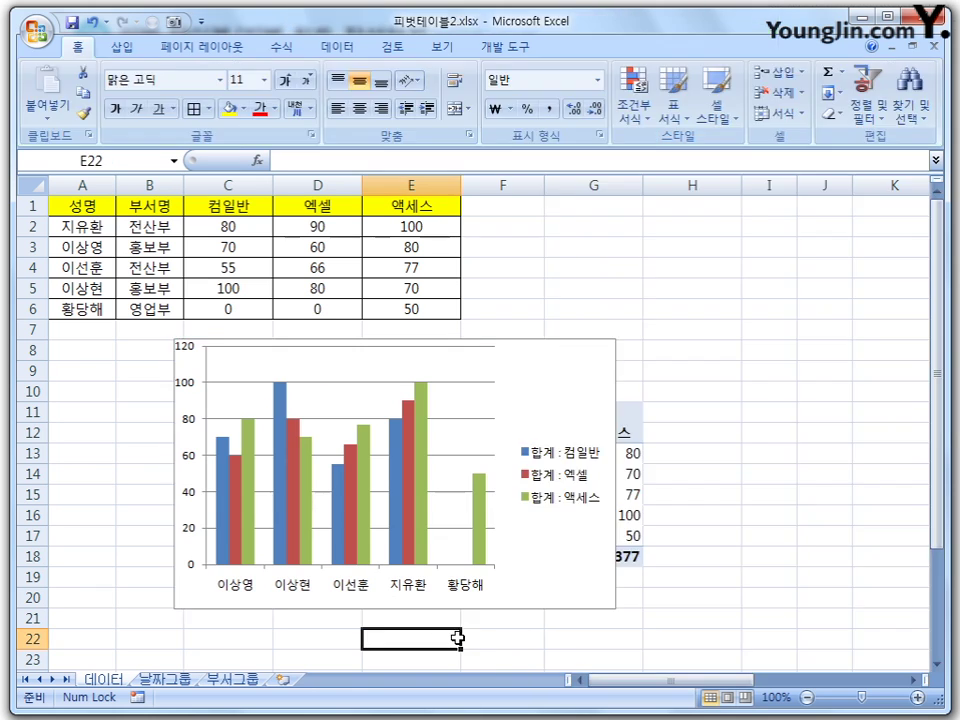
Change the pivot chart's type to the clustered cylinder variant of 세로 막대형.
{"action": "left_click", "coordinate": [572, 397]}
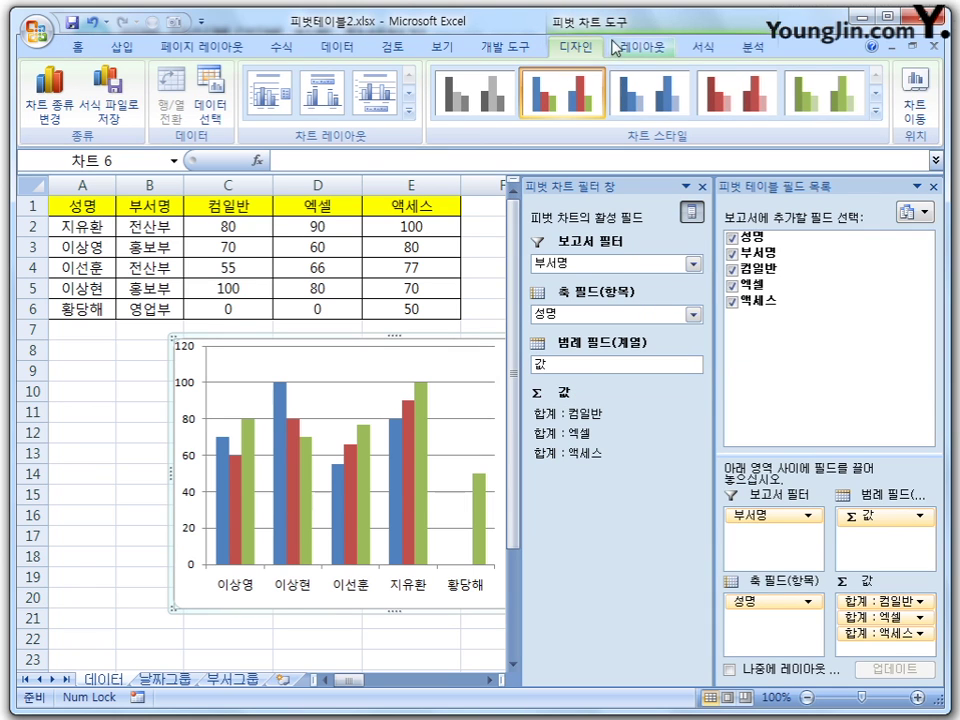
{"action": "left_click", "coordinate": [52, 98]}
{"action": "left_click_drag", "start_coordinate": [417, 220], "coordinate": [592, 157]}
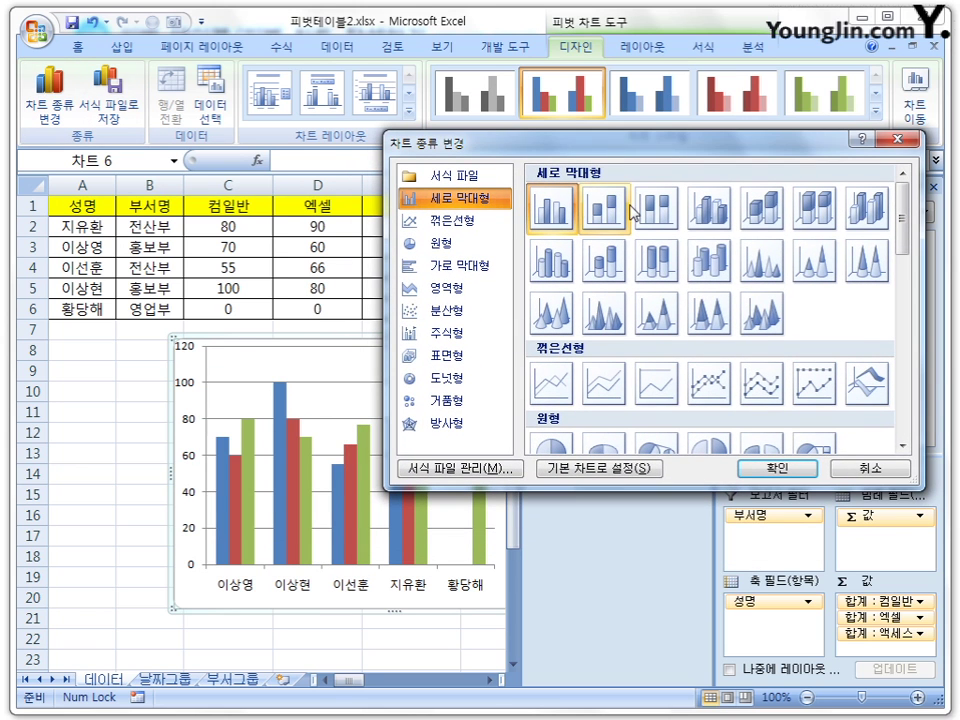
{"action": "left_click", "coordinate": [566, 268]}
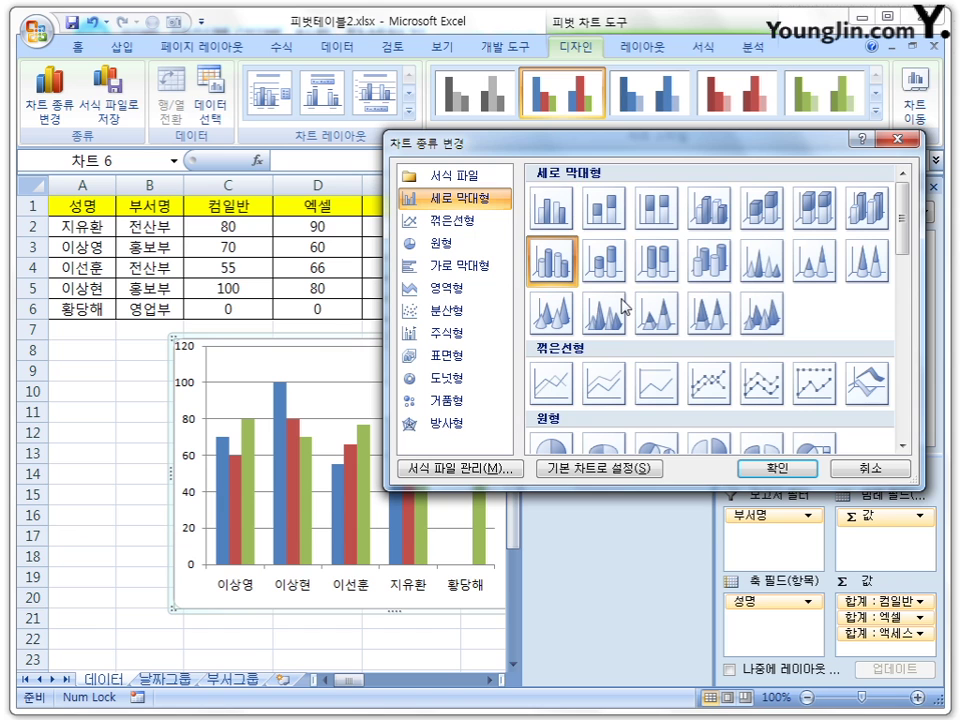
{"action": "left_click", "coordinate": [790, 468]}
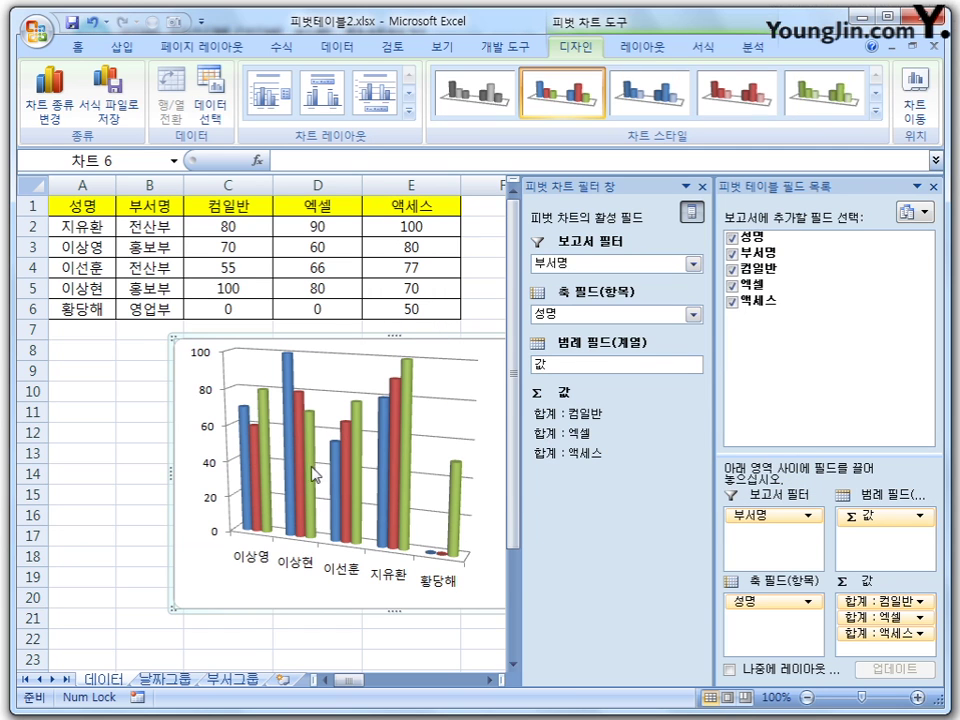
Change the pivot chart's type to the 3-D cone variant of 세로 막대형.
{"action": "left_click", "coordinate": [47, 100]}
{"action": "left_click", "coordinate": [566, 313]}
{"action": "left_click", "coordinate": [762, 466]}
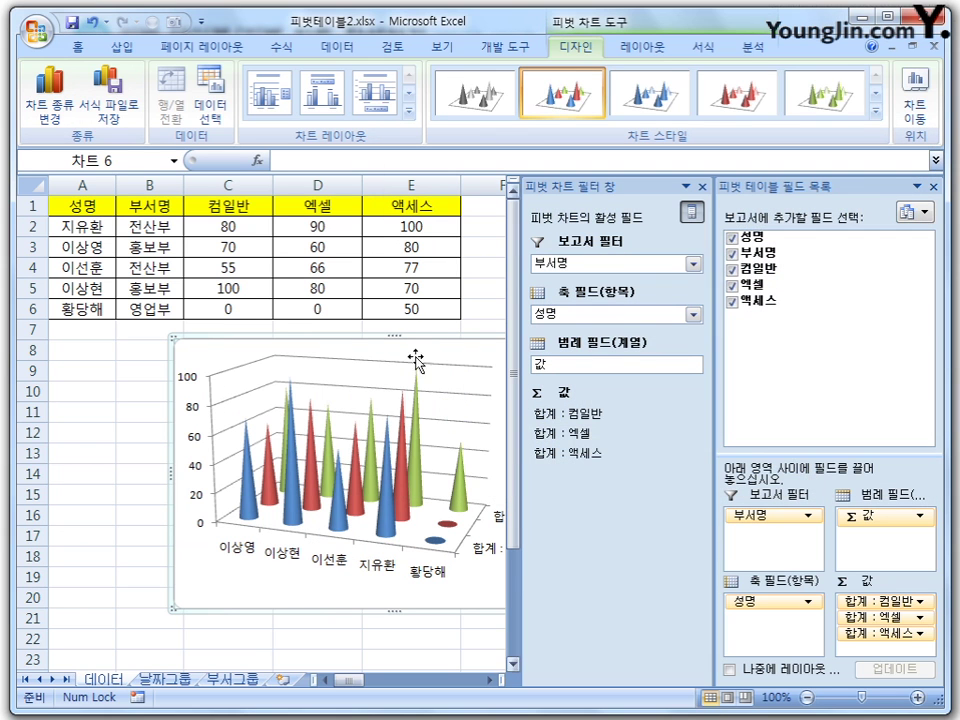
Try to change the pivot chart's type to 분산형.
{"action": "left_click", "coordinate": [45, 95]}
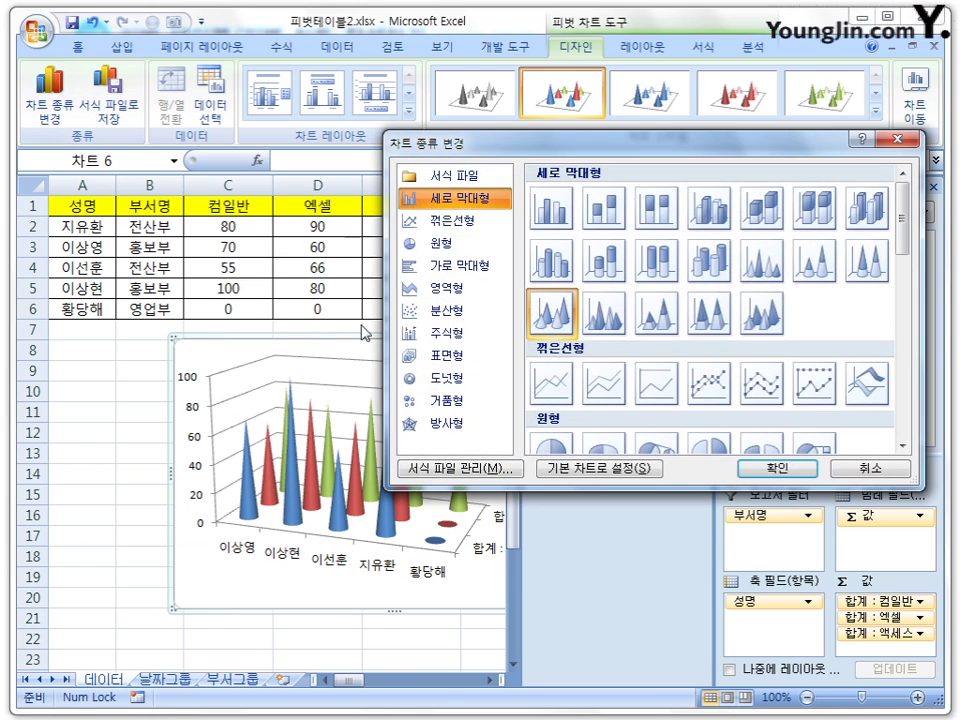
{"action": "left_click", "coordinate": [490, 310]}
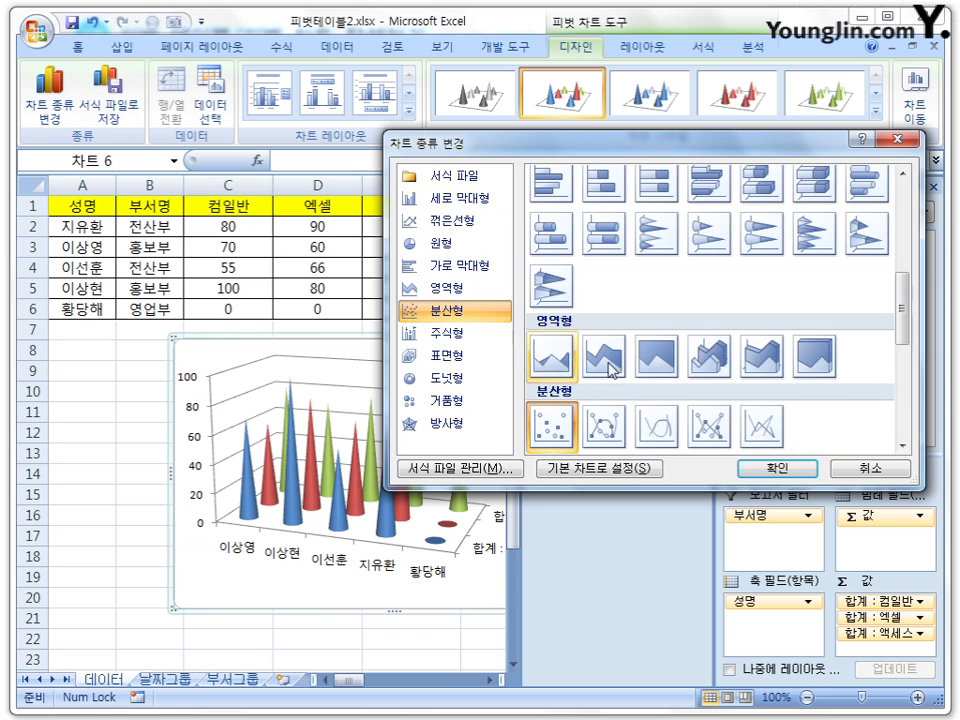
{"action": "left_click", "coordinate": [786, 467]}
{"action": "left_click_drag", "start_coordinate": [400, 282], "coordinate": [312, 239]}
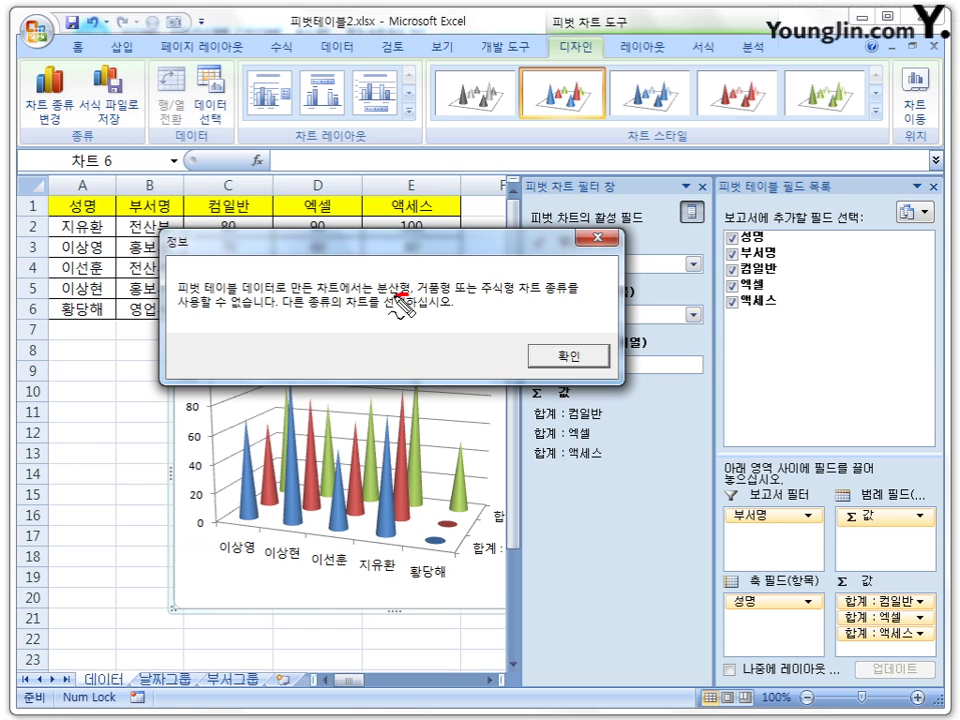
{"action": "mouse_move", "coordinate": [379, 294]}
{"action": "left_mouse_down"}
{"action": "mouse_move", "coordinate": [386, 284]}
{"action": "mouse_move", "coordinate": [438, 279]}
{"action": "mouse_move", "coordinate": [452, 292]}
{"action": "left_mouse_up"}
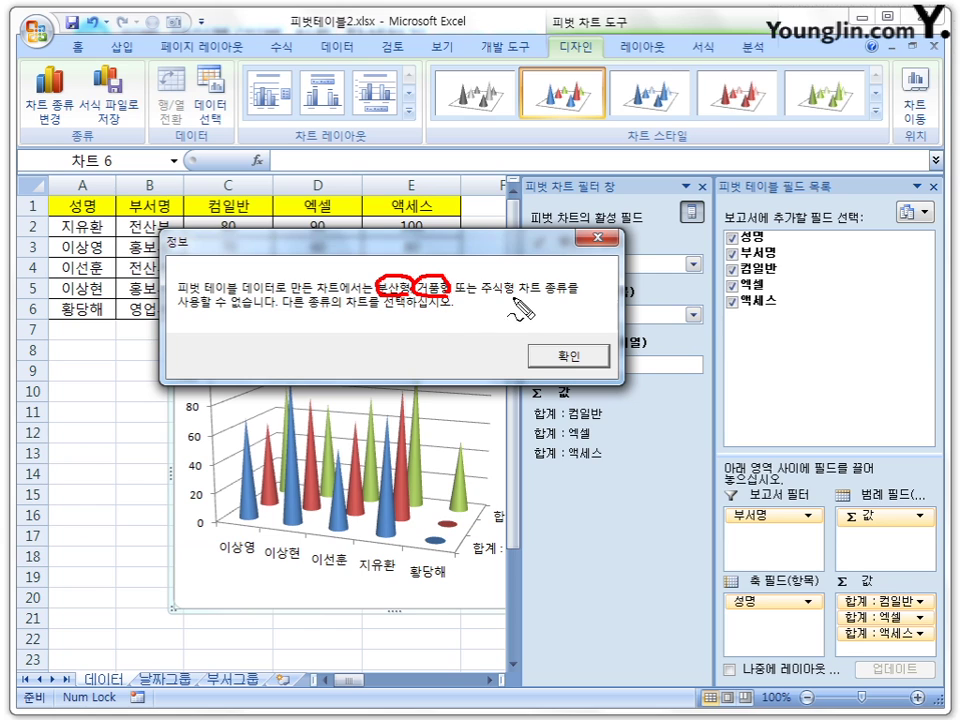
{"action": "left_click_drag", "start_coordinate": [514, 321], "coordinate": [474, 323]}
{"action": "left_click_drag", "start_coordinate": [490, 290], "coordinate": [478, 297]}
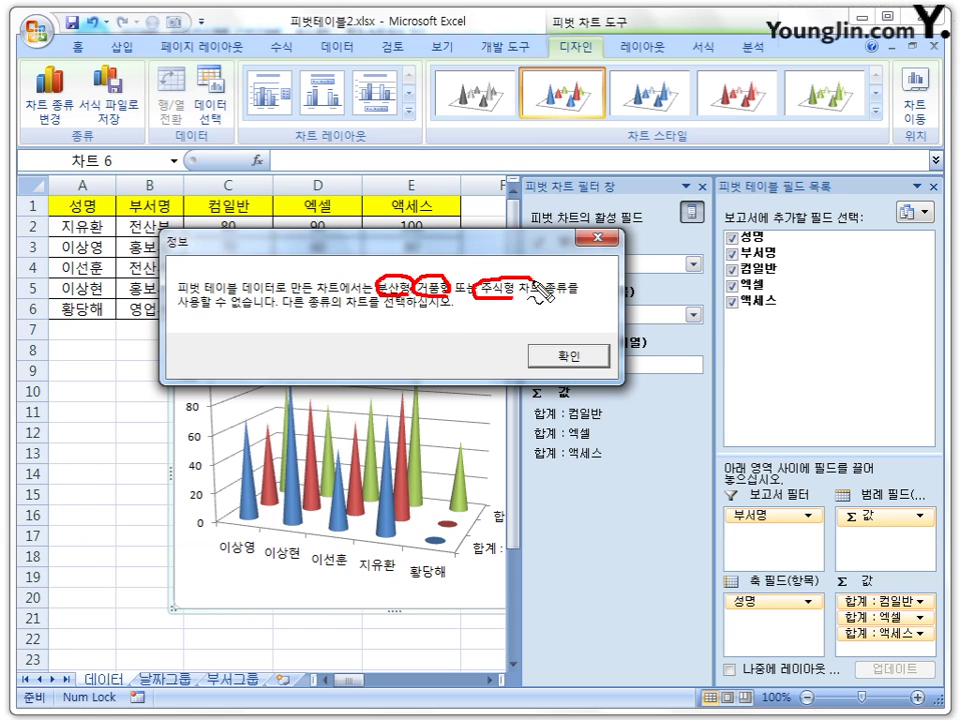
{"action": "left_click_drag", "start_coordinate": [545, 295], "coordinate": [578, 292]}
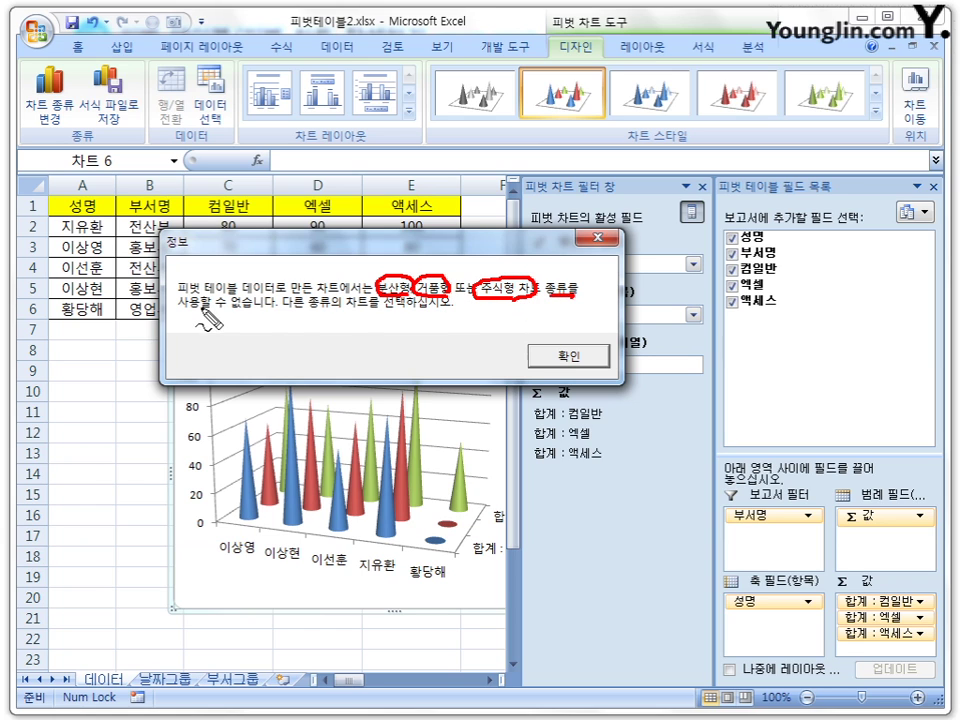
{"action": "left_click_drag", "start_coordinate": [180, 312], "coordinate": [265, 313]}
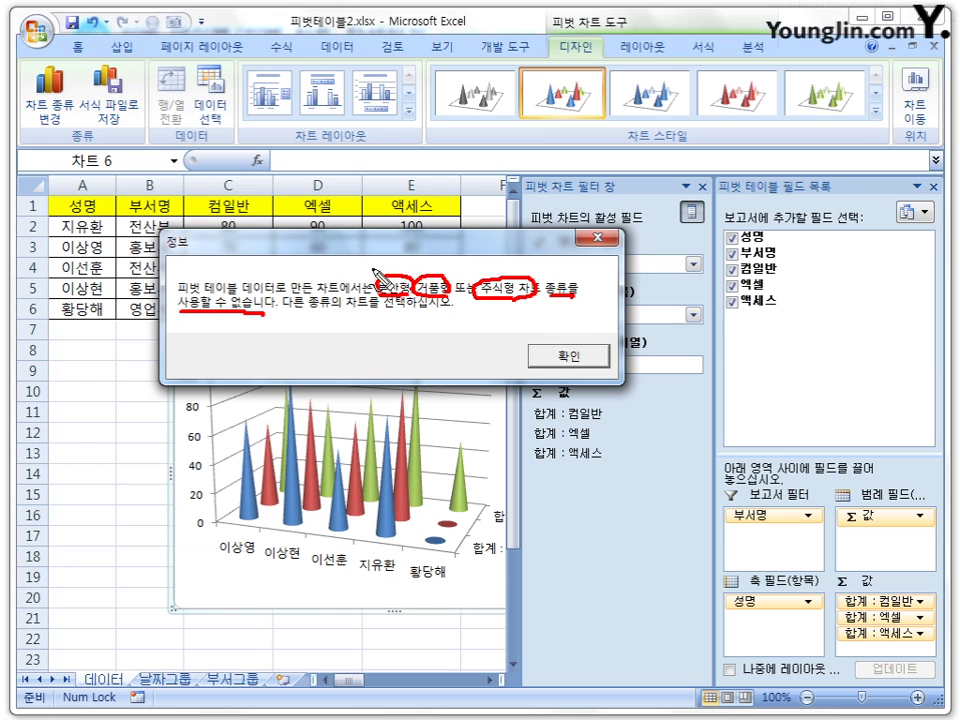
{"action": "left_click_drag", "start_coordinate": [368, 256], "coordinate": [369, 266]}
{"action": "left_click_drag", "start_coordinate": [184, 290], "coordinate": [265, 290]}
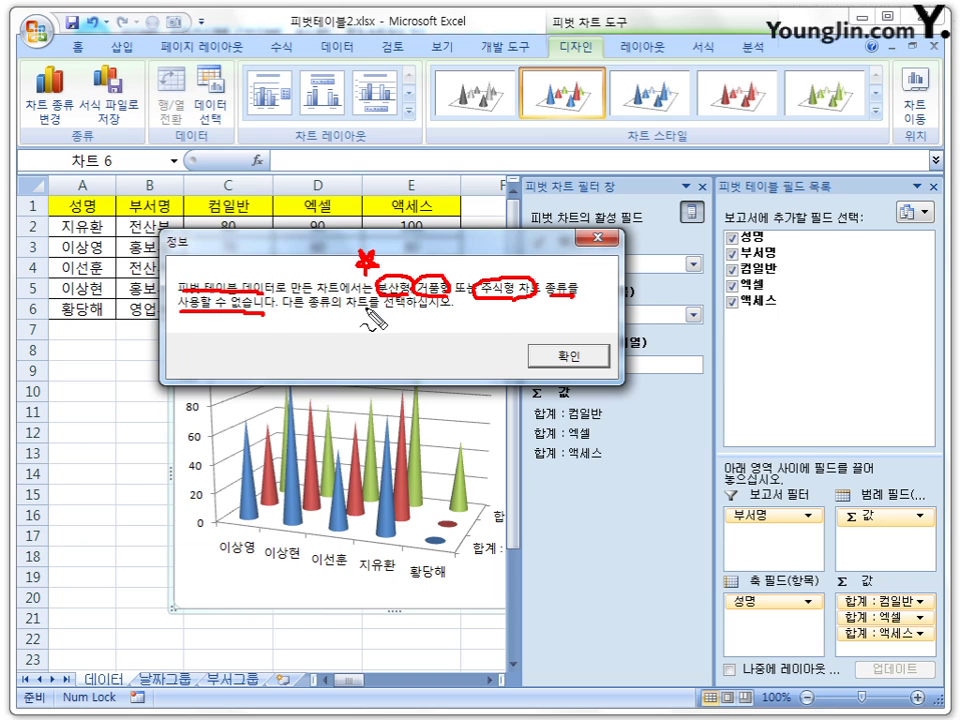
{"action": "left_click_drag", "start_coordinate": [418, 256], "coordinate": [426, 266]}
{"action": "mouse_move", "coordinate": [486, 258]}
{"action": "left_mouse_down"}
{"action": "mouse_move", "coordinate": [490, 272]}
{"action": "mouse_move", "coordinate": [497, 264]}
{"action": "left_mouse_up"}
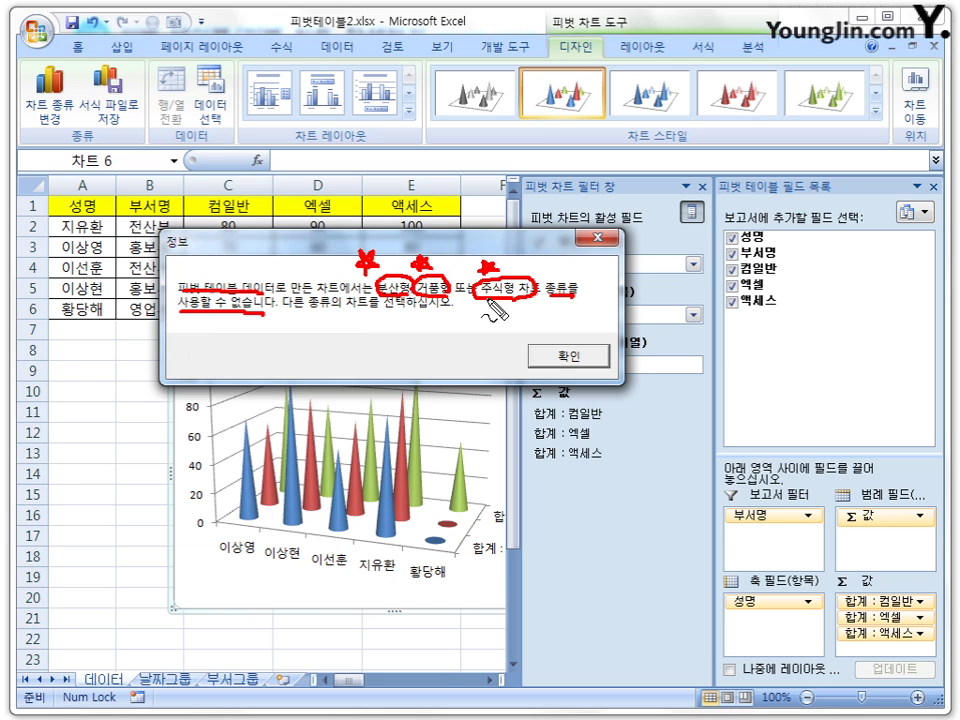
{"action": "key", "text": "Escape"}
Dismiss the notice and cancel the chart type change.
{"action": "left_click", "coordinate": [563, 358]}
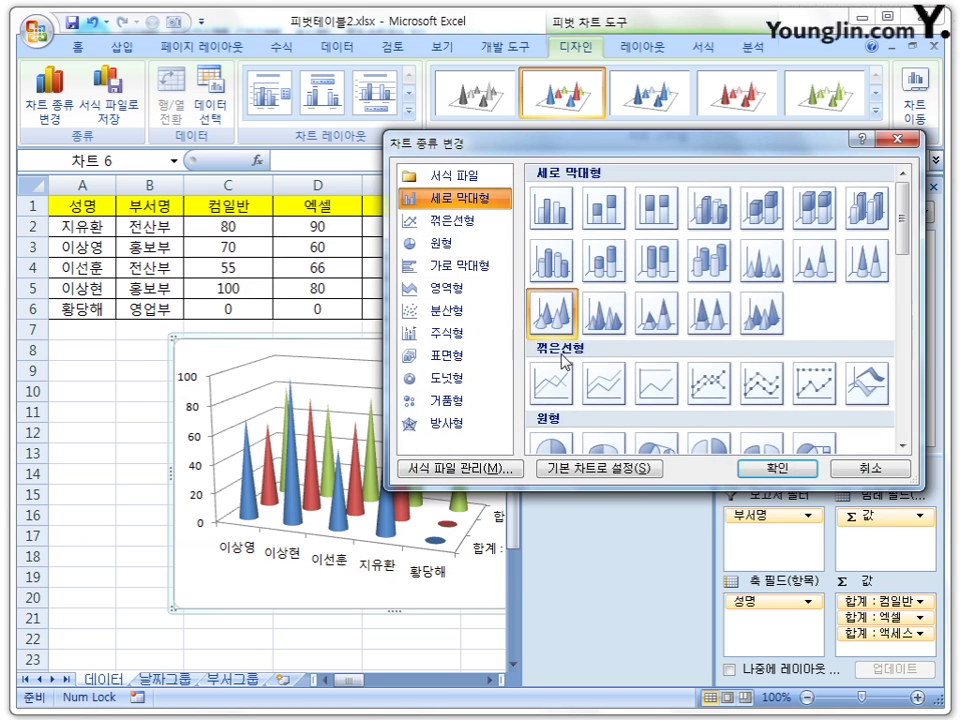
{"action": "left_click", "coordinate": [872, 469]}
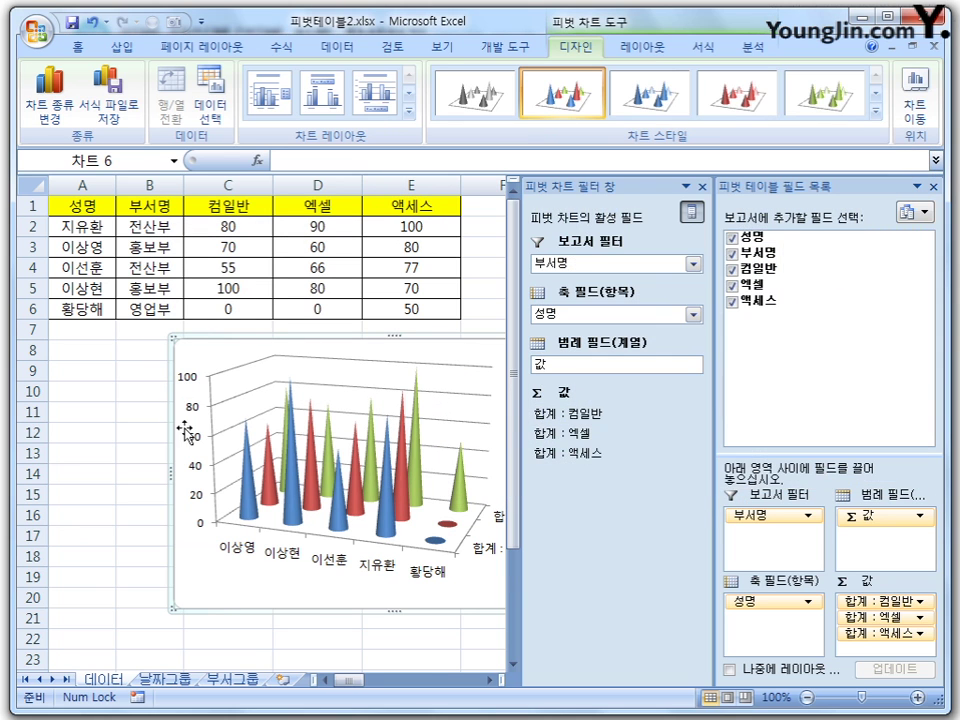
{"action": "left_click", "coordinate": [140, 414]}
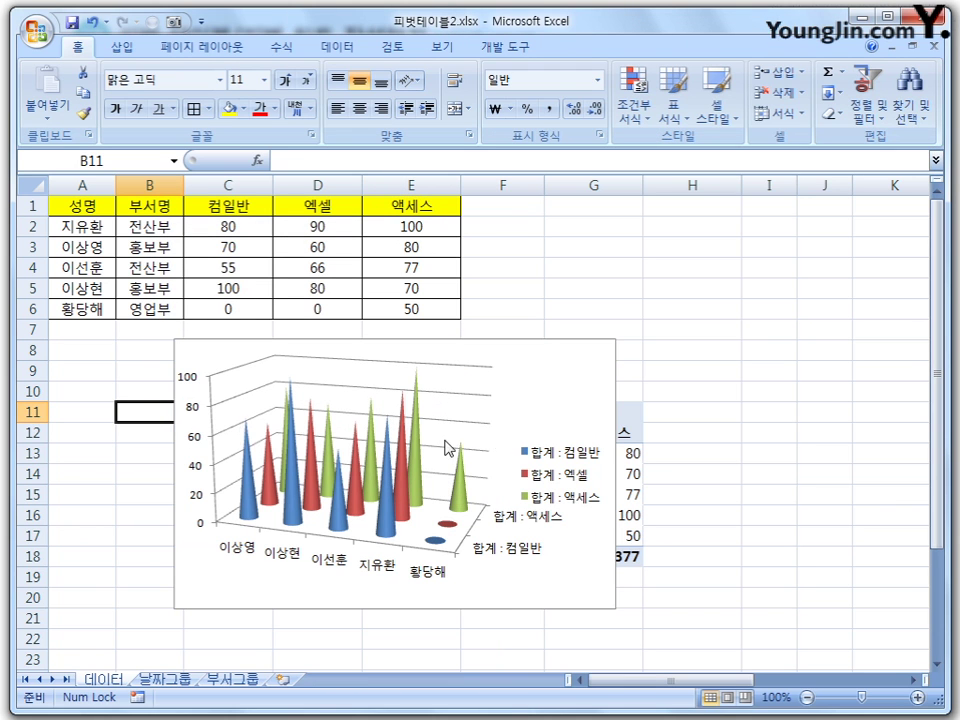
{"action": "left_click", "coordinate": [542, 377]}
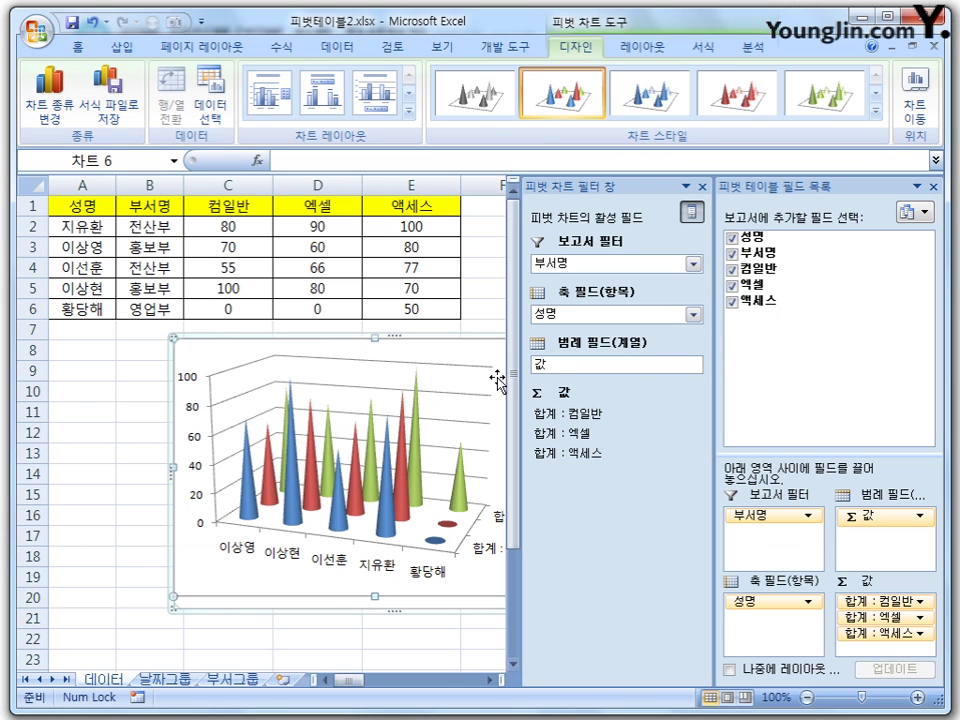
{"action": "left_click", "coordinate": [434, 656]}
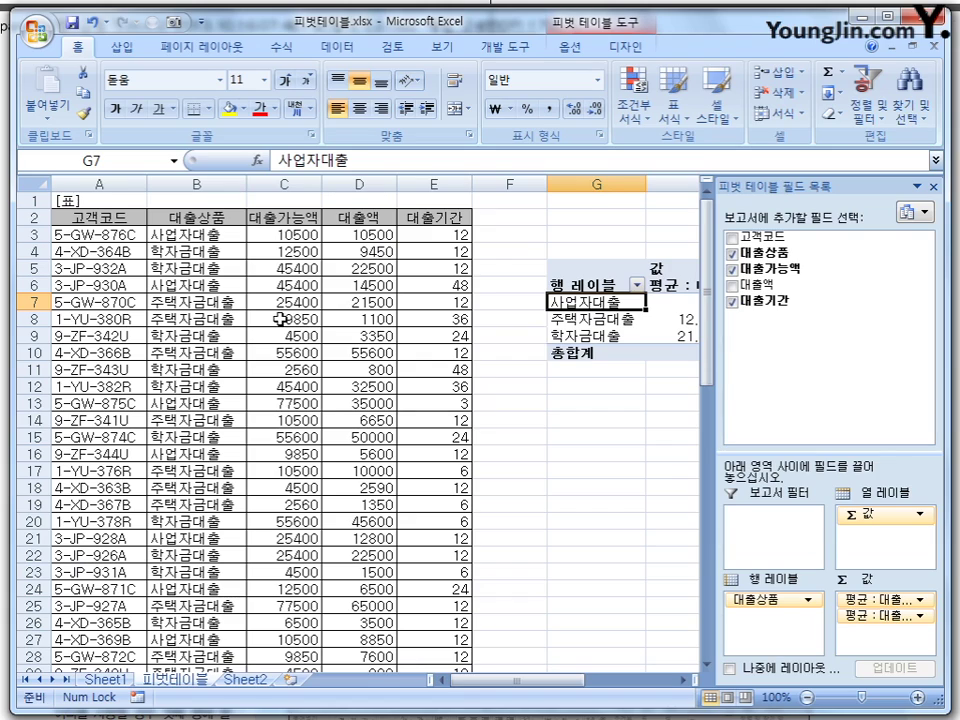
Examine the source data and the field layout of the pivot table on the 피벗테이블 sheet.
{"action": "left_click", "coordinate": [281, 318]}
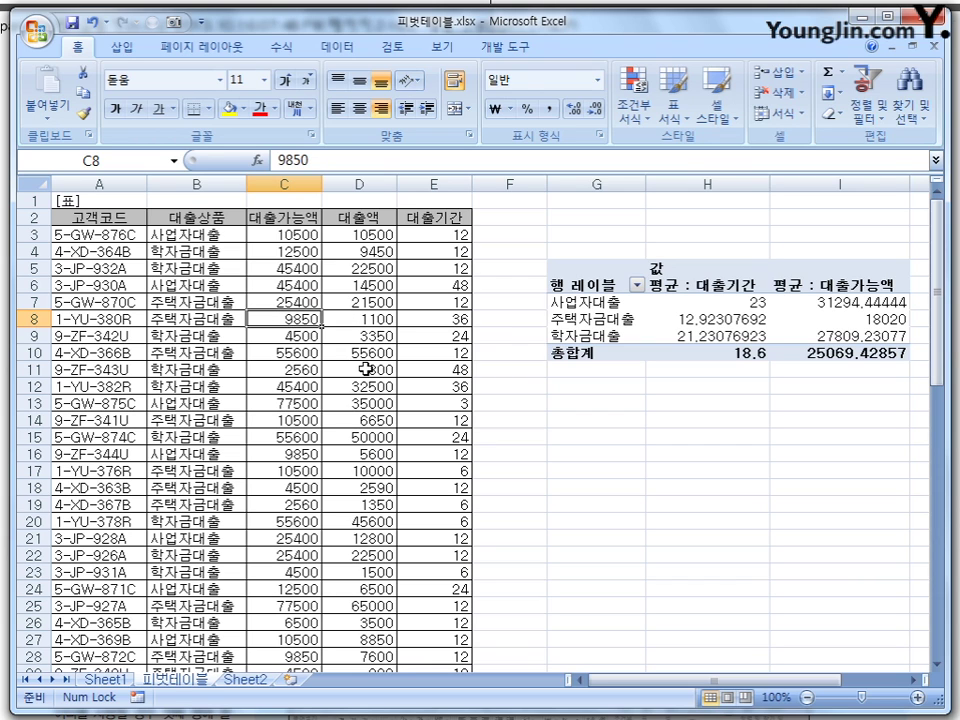
{"action": "left_click", "coordinate": [611, 320]}
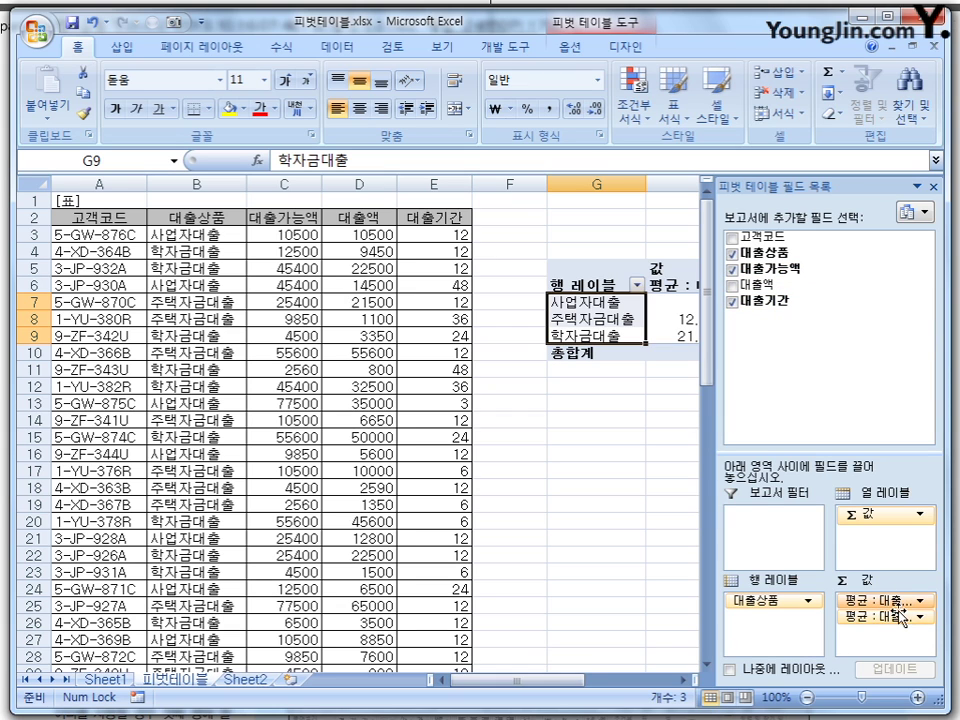
{"action": "left_click", "coordinate": [374, 390]}
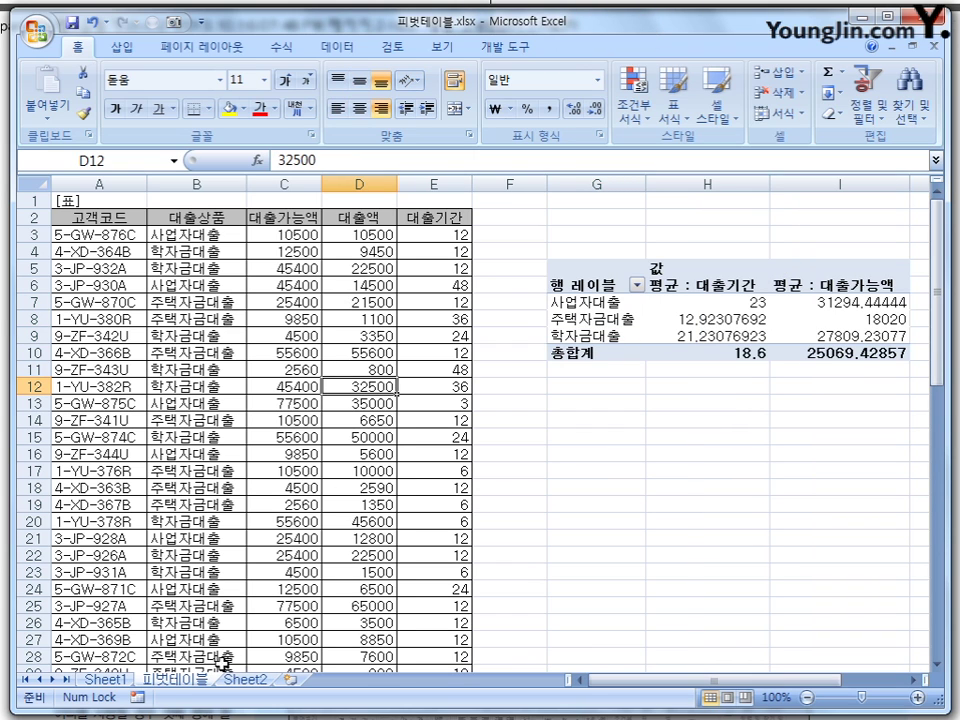
Create a pivot table from A2:E37 on Sheet1, placed on the existing worksheet at cell G7.
{"action": "left_click", "coordinate": [118, 683]}
{"action": "left_click", "coordinate": [383, 335]}
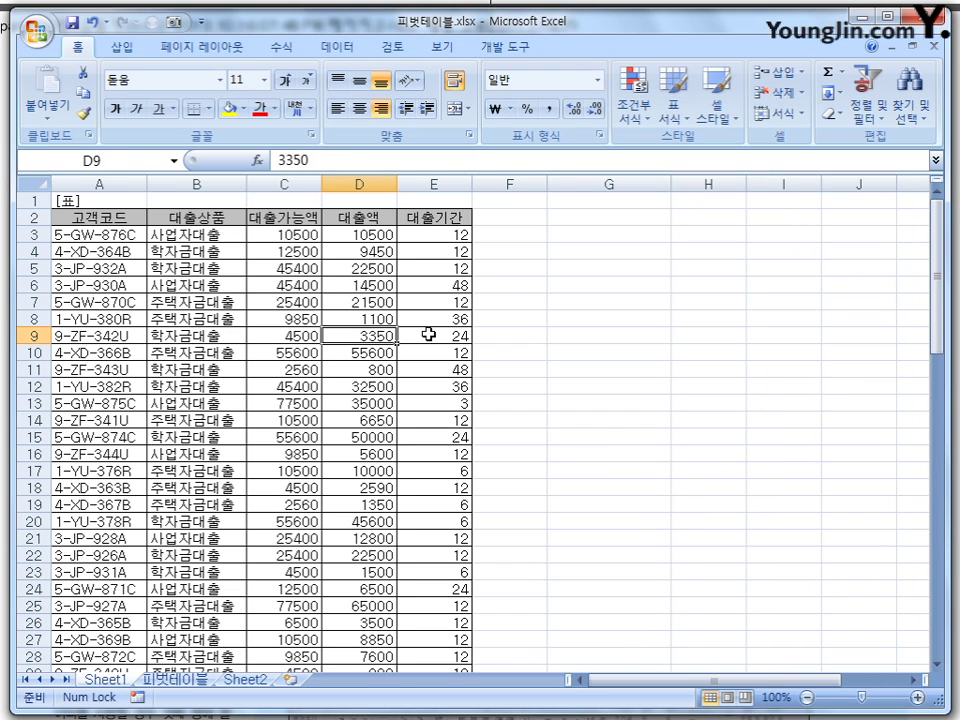
{"action": "left_click", "coordinate": [121, 47]}
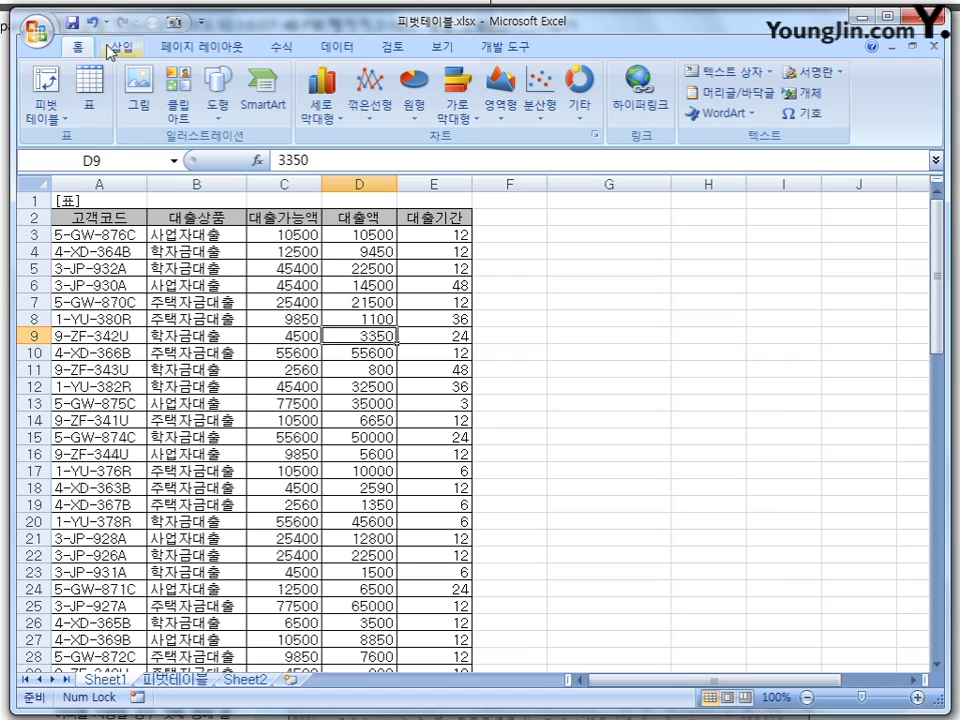
{"action": "left_click", "coordinate": [45, 108]}
{"action": "left_click", "coordinate": [108, 143]}
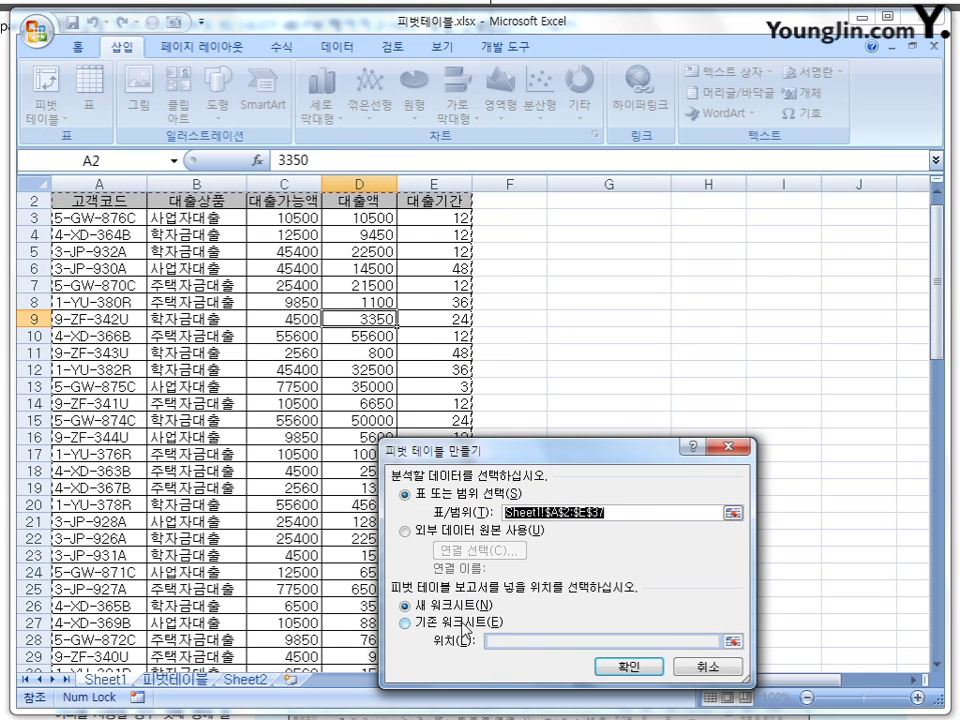
{"action": "left_click", "coordinate": [476, 623]}
{"action": "left_click", "coordinate": [569, 287]}
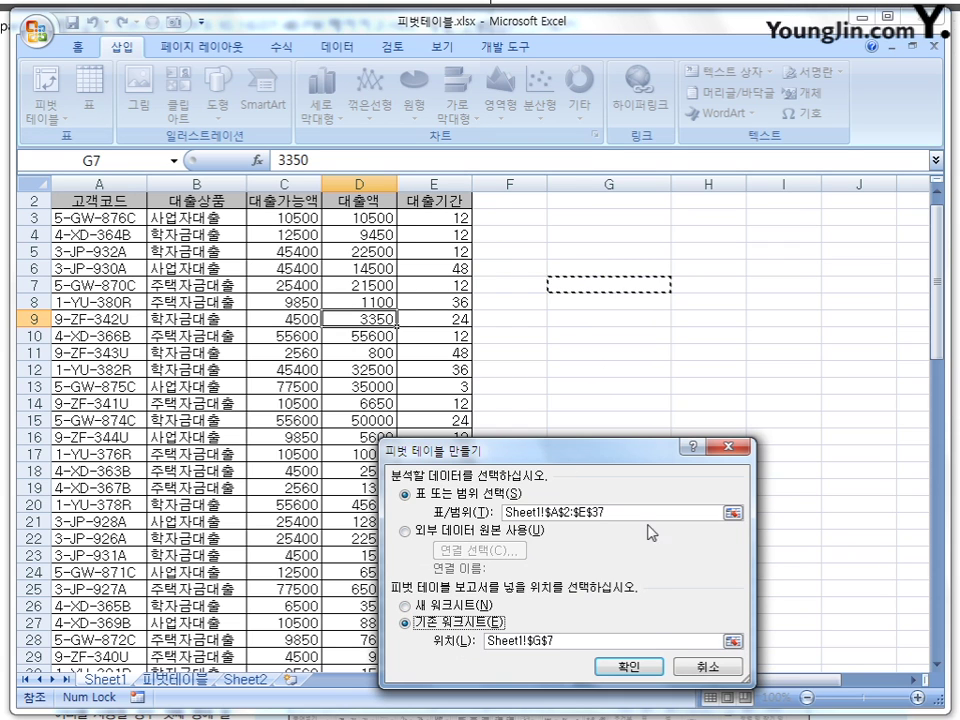
{"action": "left_click", "coordinate": [621, 668]}
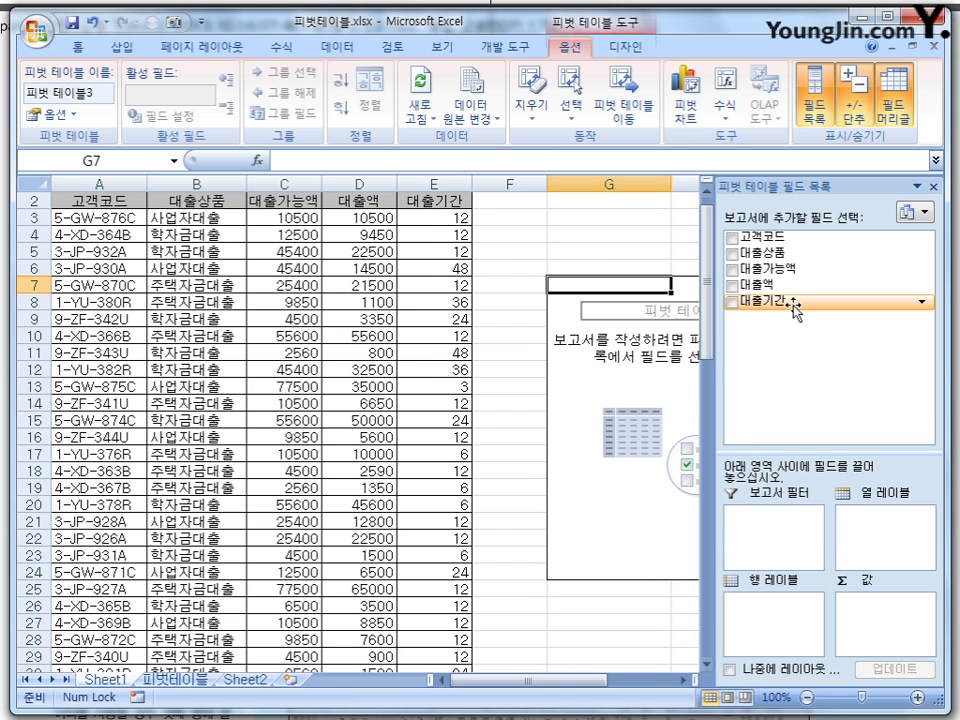
Add 고객코드 as the row labels and 대출액 and 대출기간 as the values of the new pivot table.
{"action": "left_click", "coordinate": [731, 237]}
{"action": "left_click_drag", "start_coordinate": [762, 240], "coordinate": [785, 610]}
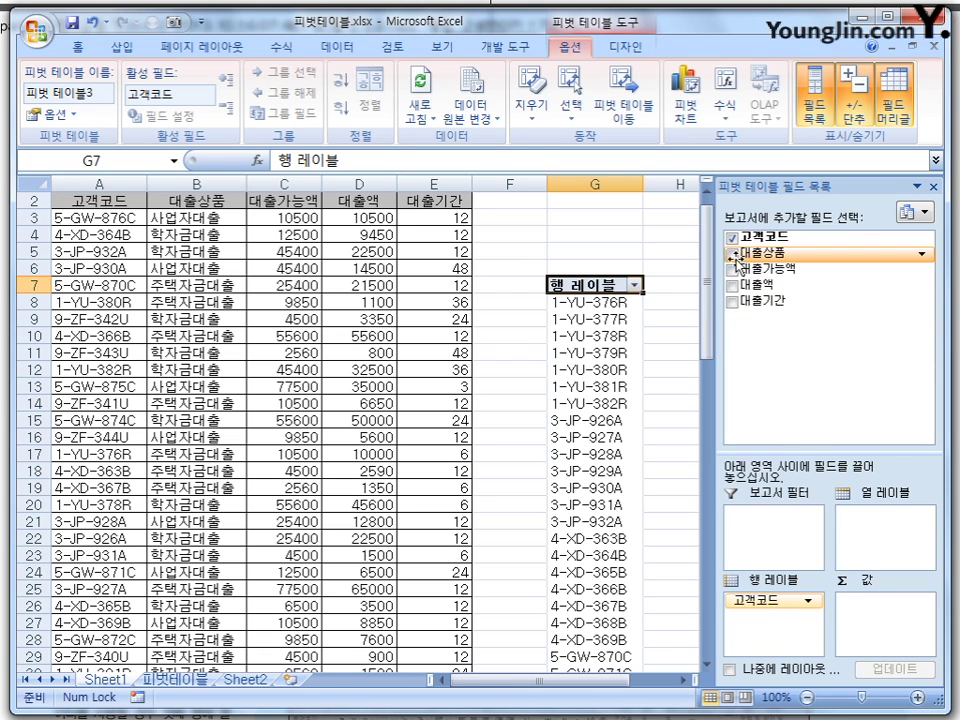
{"action": "left_click", "coordinate": [735, 288]}
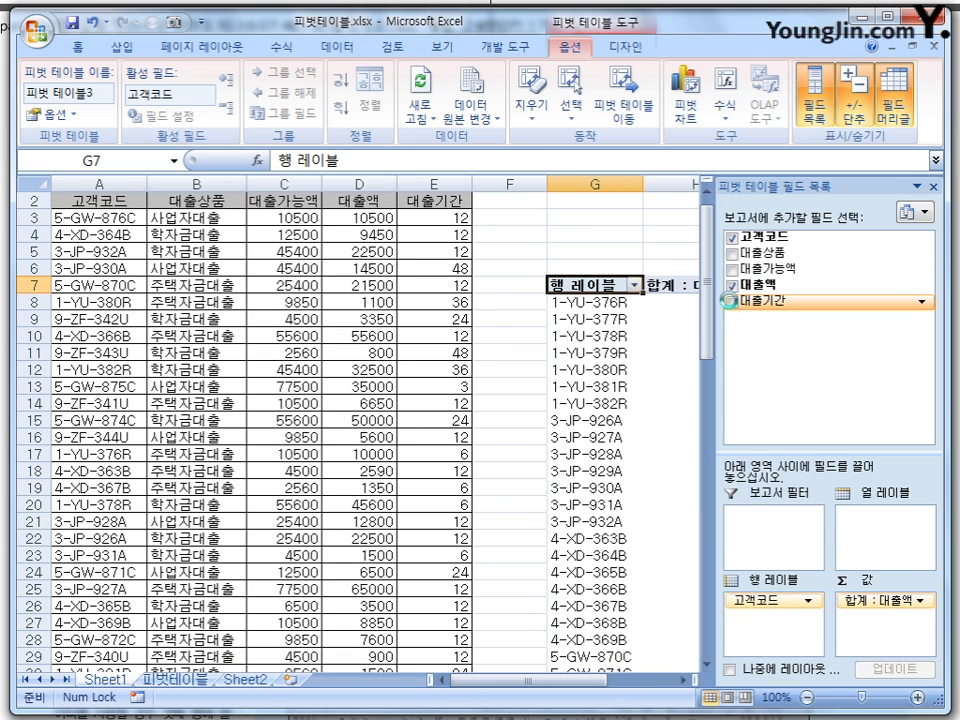
{"action": "left_click", "coordinate": [732, 302]}
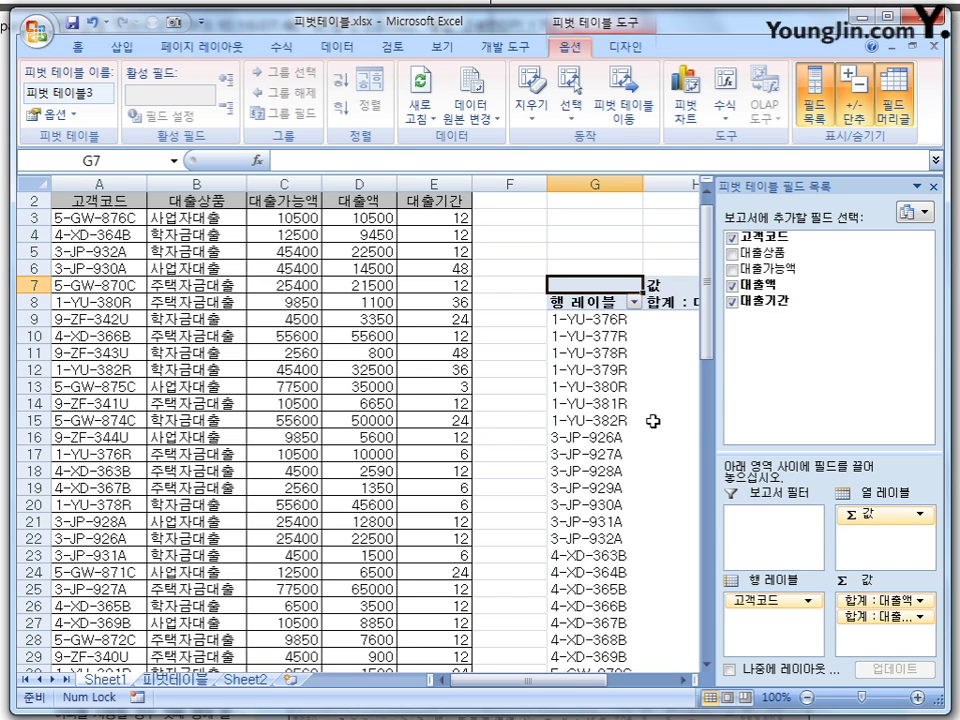
Move the pivot table from Sheet1 to a new worksheet.
{"action": "left_click", "coordinate": [605, 395]}
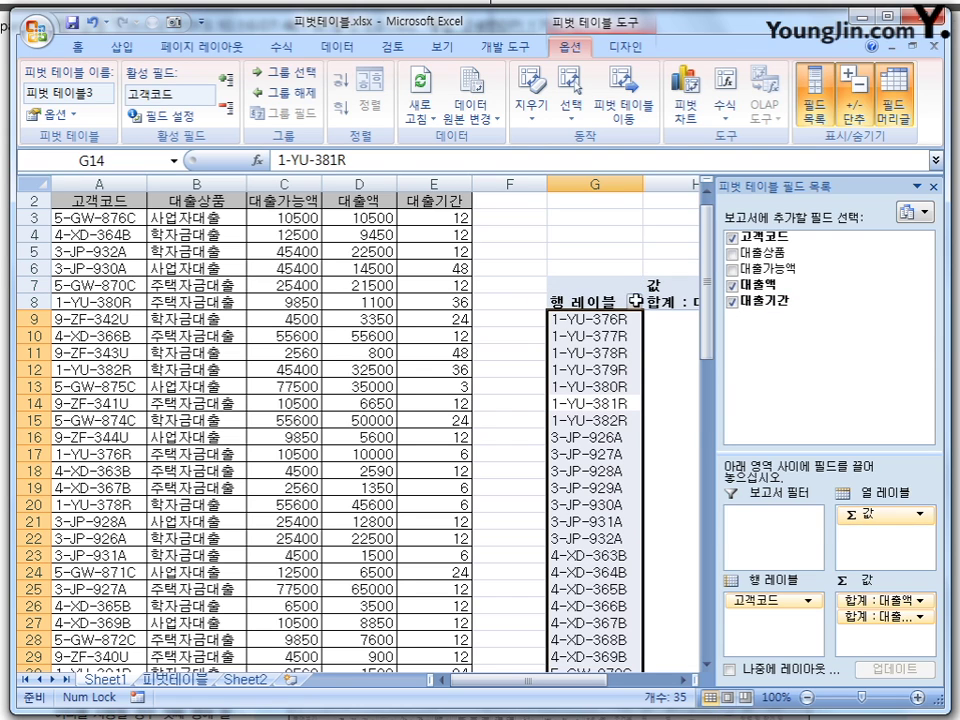
{"action": "left_click", "coordinate": [630, 115]}
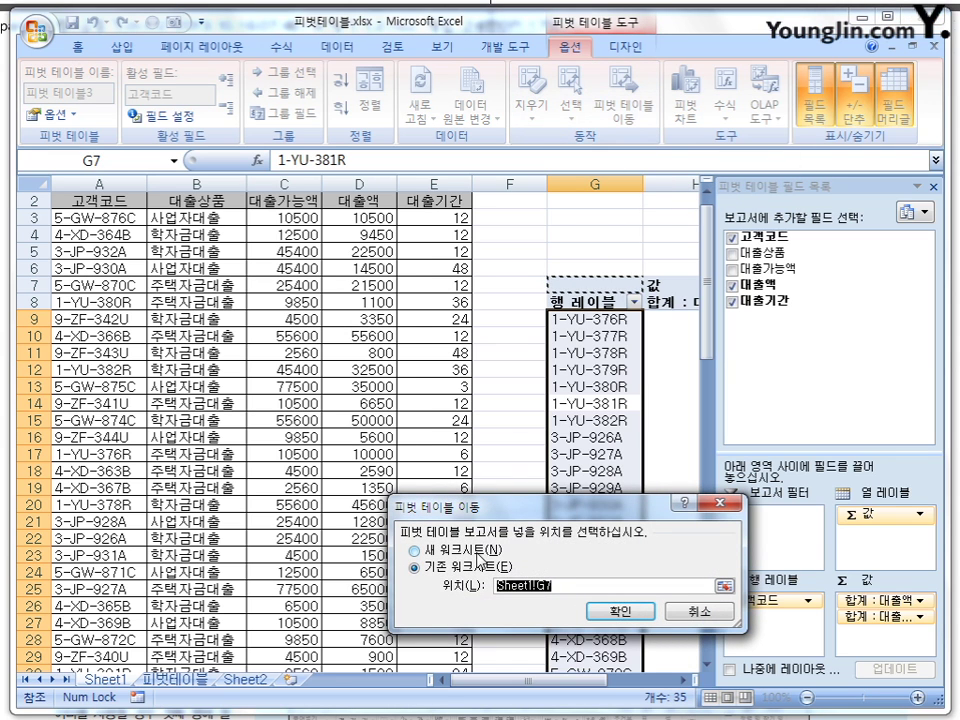
{"action": "left_click", "coordinate": [470, 550]}
{"action": "left_click", "coordinate": [607, 611]}
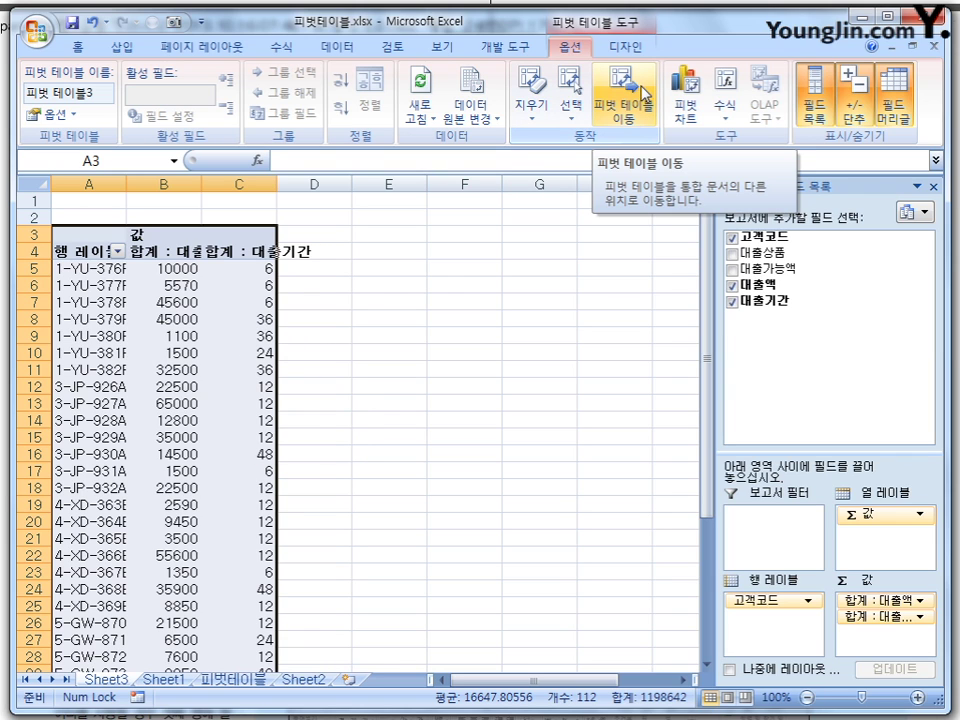
Clear all fields from the pivot table on Sheet3.
{"action": "left_click", "coordinate": [532, 108]}
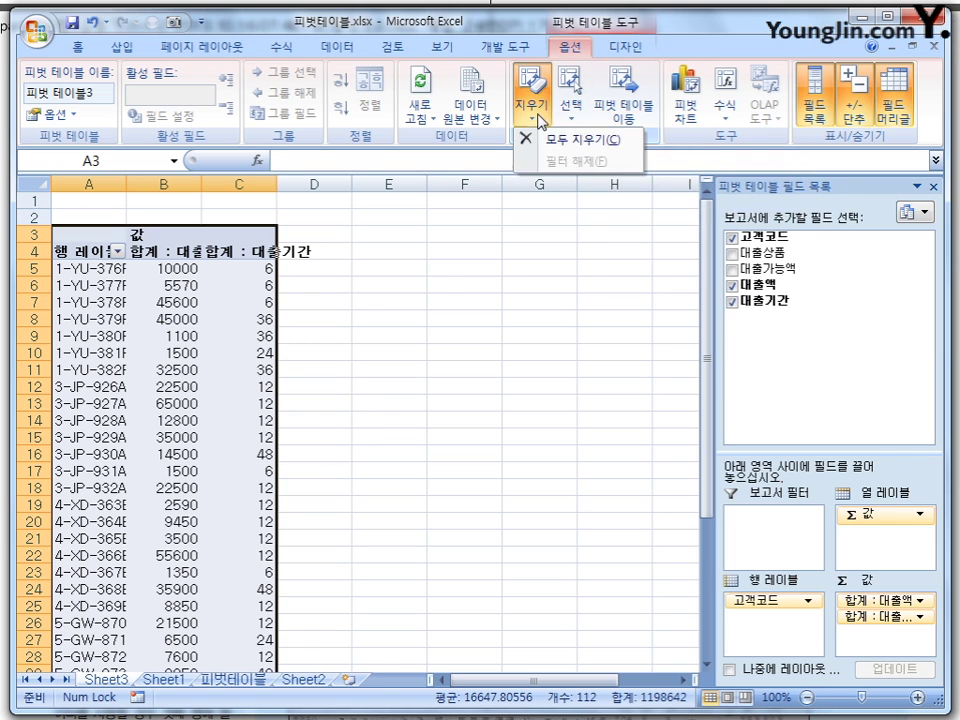
{"action": "left_click", "coordinate": [577, 140]}
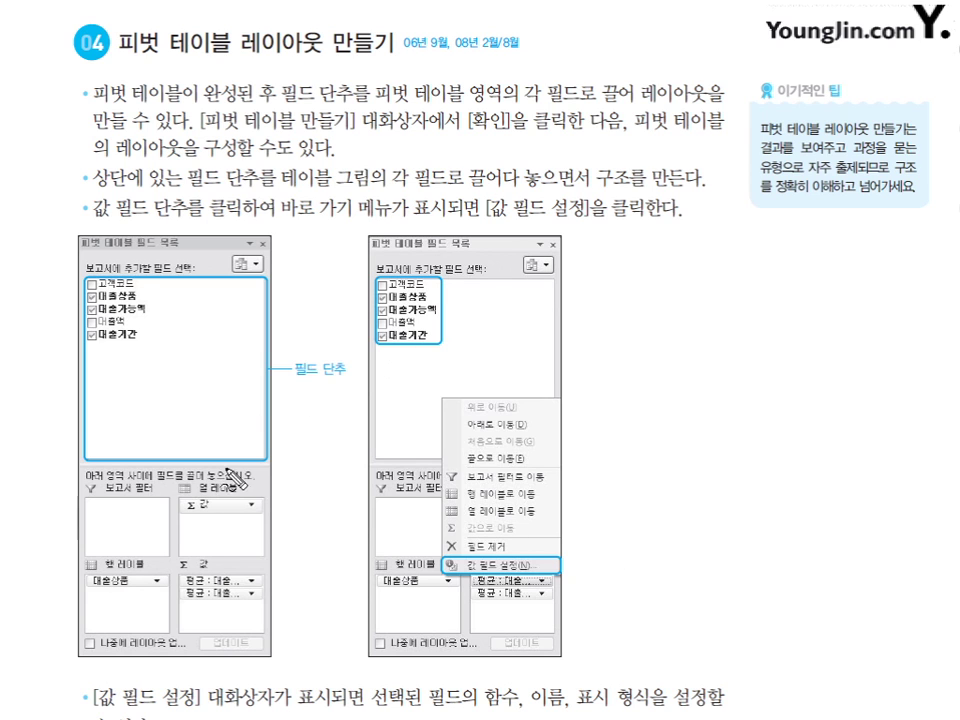
{"action": "mouse_move", "coordinate": [236, 506]}
{"action": "left_mouse_down"}
{"action": "mouse_move", "coordinate": [196, 490]}
{"action": "mouse_move", "coordinate": [232, 484]}
{"action": "left_mouse_up"}
{"action": "mouse_move", "coordinate": [242, 586]}
{"action": "left_mouse_down"}
{"action": "mouse_move", "coordinate": [214, 600]}
{"action": "mouse_move", "coordinate": [200, 572]}
{"action": "mouse_move", "coordinate": [238, 588]}
{"action": "left_mouse_up"}
{"action": "mouse_move", "coordinate": [158, 581]}
{"action": "left_mouse_down"}
{"action": "mouse_move", "coordinate": [86, 601]}
{"action": "mouse_move", "coordinate": [122, 590]}
{"action": "left_mouse_up"}
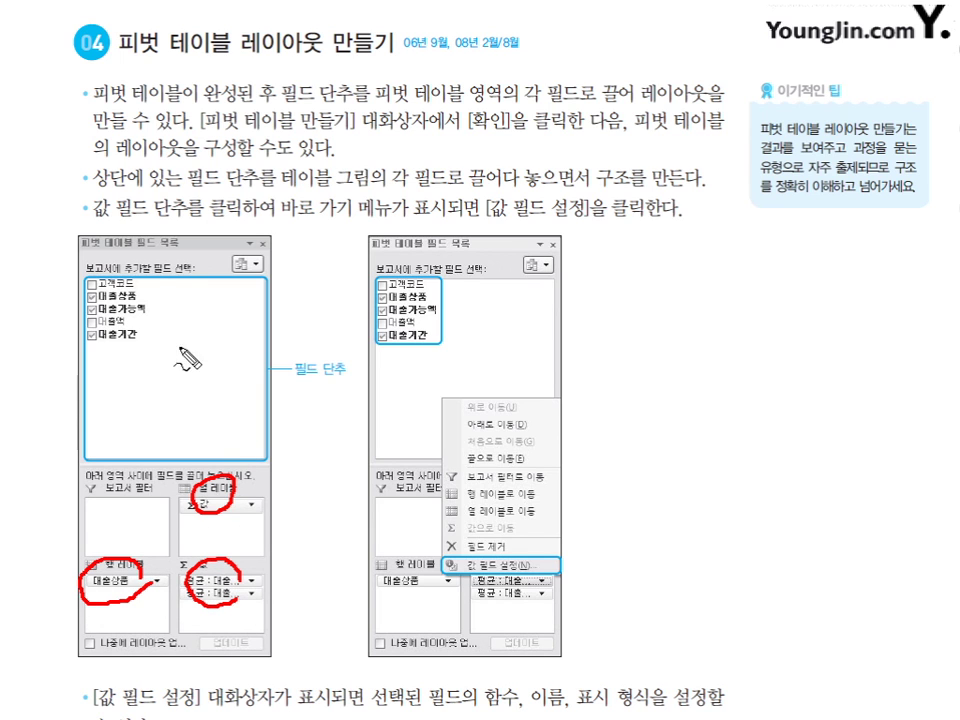
{"action": "left_click_drag", "start_coordinate": [146, 302], "coordinate": [196, 440]}
{"action": "mouse_move", "coordinate": [106, 283]}
{"action": "left_mouse_down"}
{"action": "mouse_move", "coordinate": [88, 292]}
{"action": "mouse_move", "coordinate": [90, 330]}
{"action": "mouse_move", "coordinate": [102, 342]}
{"action": "left_mouse_up"}
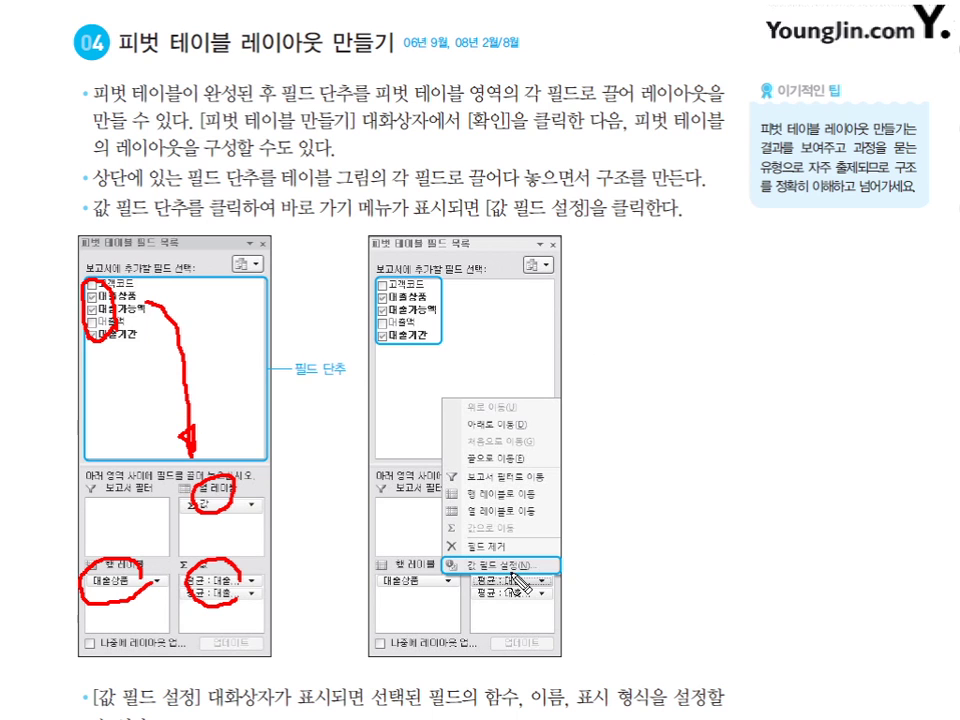
{"action": "mouse_move", "coordinate": [530, 556]}
{"action": "left_mouse_down"}
{"action": "mouse_move", "coordinate": [462, 572]}
{"action": "mouse_move", "coordinate": [505, 578]}
{"action": "left_mouse_up"}
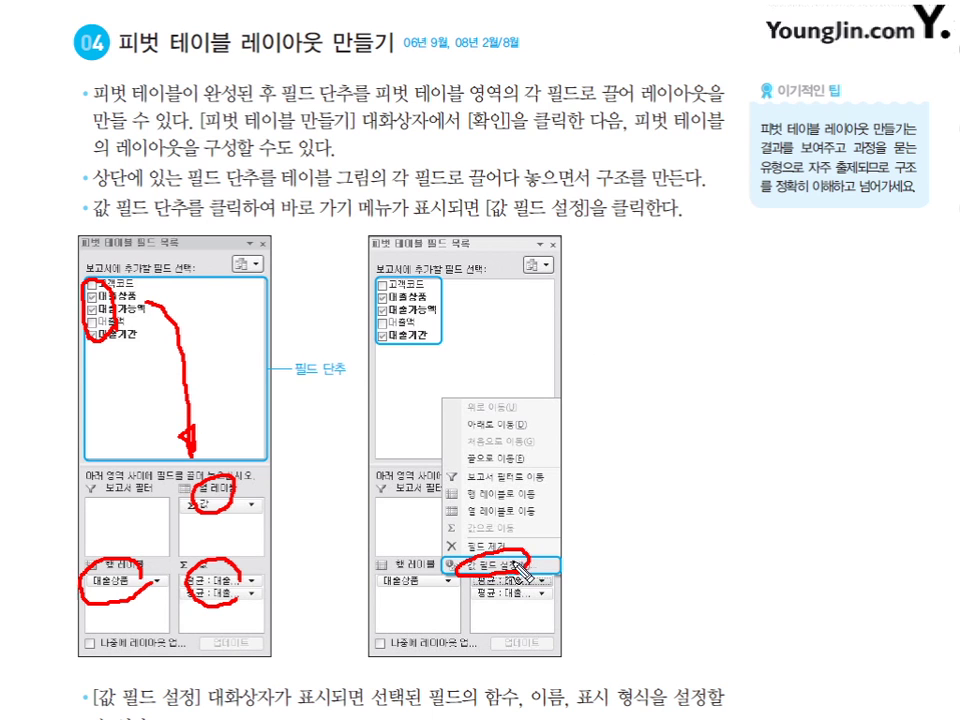
{"action": "key", "text": "Escape"}
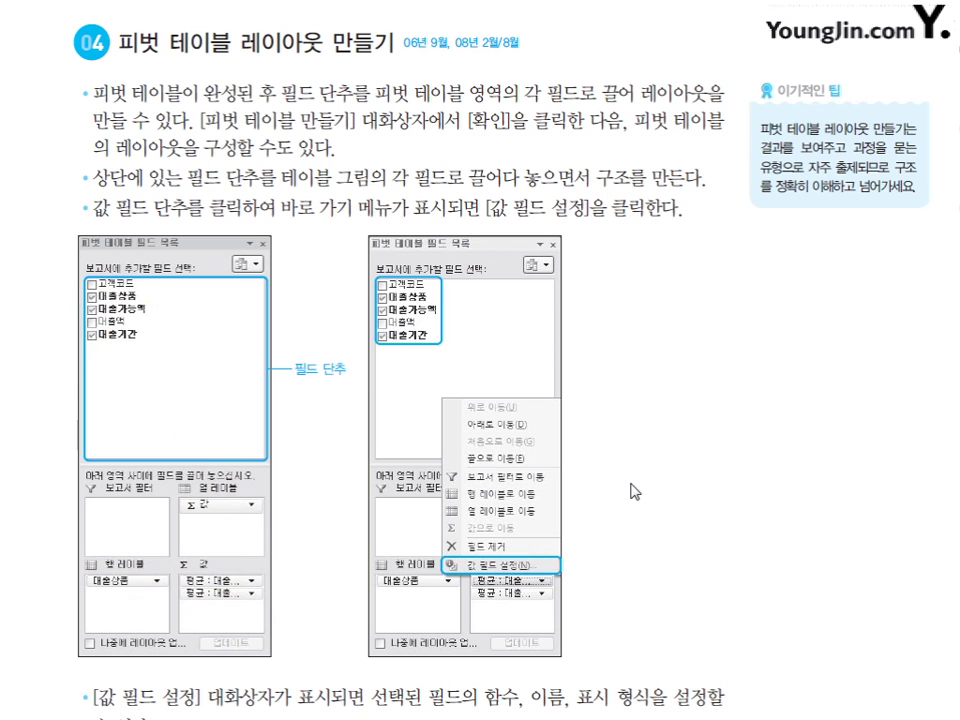
{"action": "scroll", "coordinate": [480, 360], "scroll_direction": "down", "scroll_amount": 6}
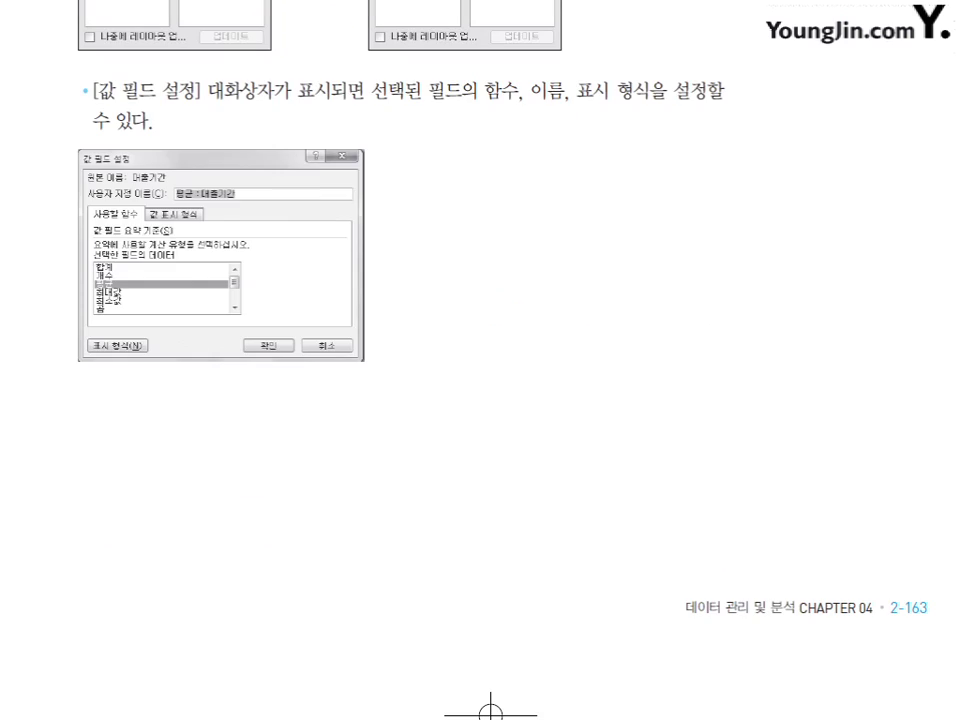
Switch to 피벗테이블2.xlsx in Excel, move the pivot chart below the pivot table on the 데이터 sheet and close the pivot chart filter pane.
{"action": "left_click", "coordinate": [70, 680]}
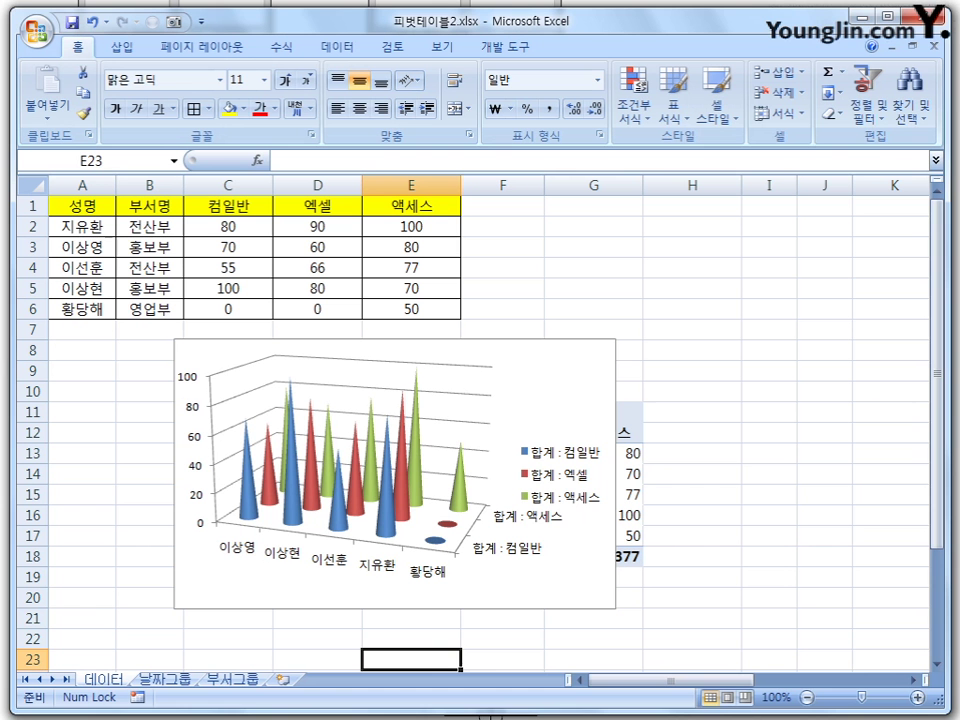
{"action": "left_click", "coordinate": [570, 290]}
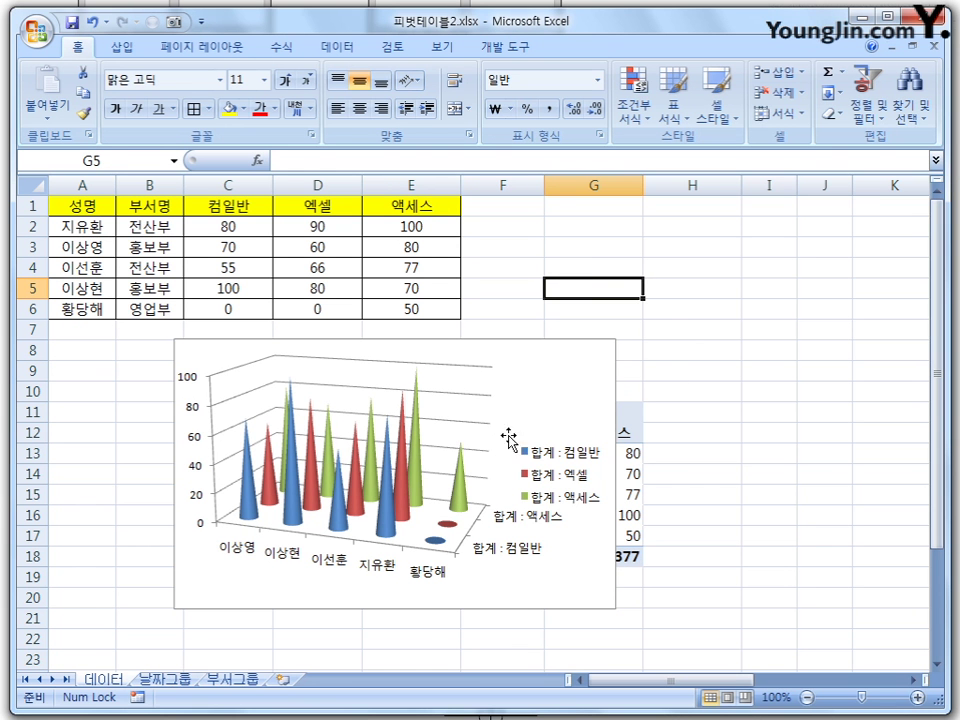
{"action": "left_click", "coordinate": [450, 463]}
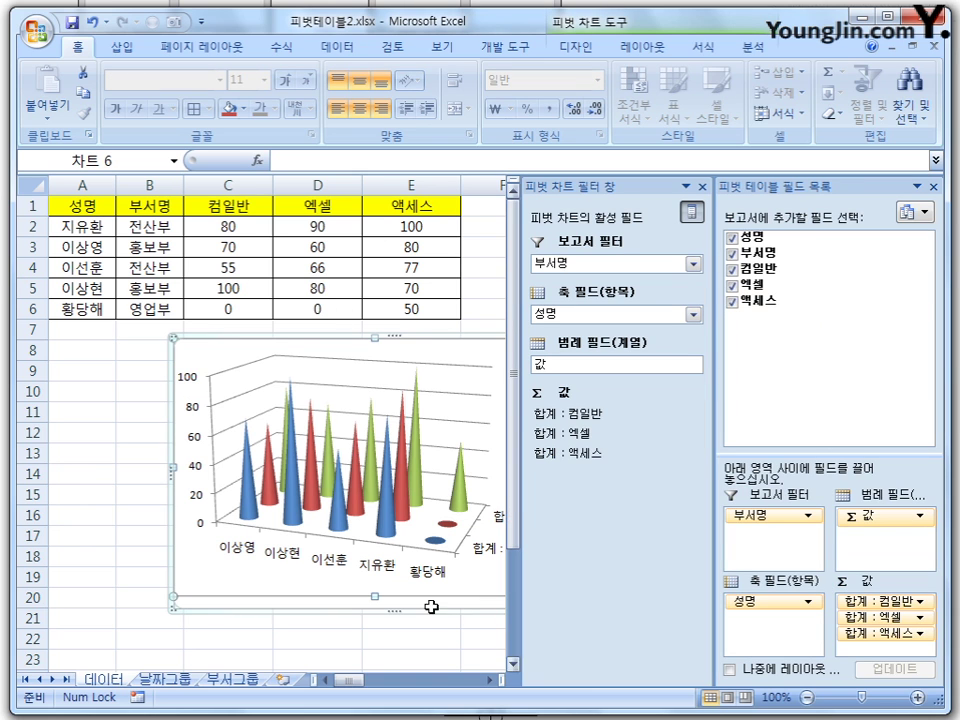
{"action": "left_click", "coordinate": [396, 636]}
{"action": "left_click", "coordinate": [536, 364]}
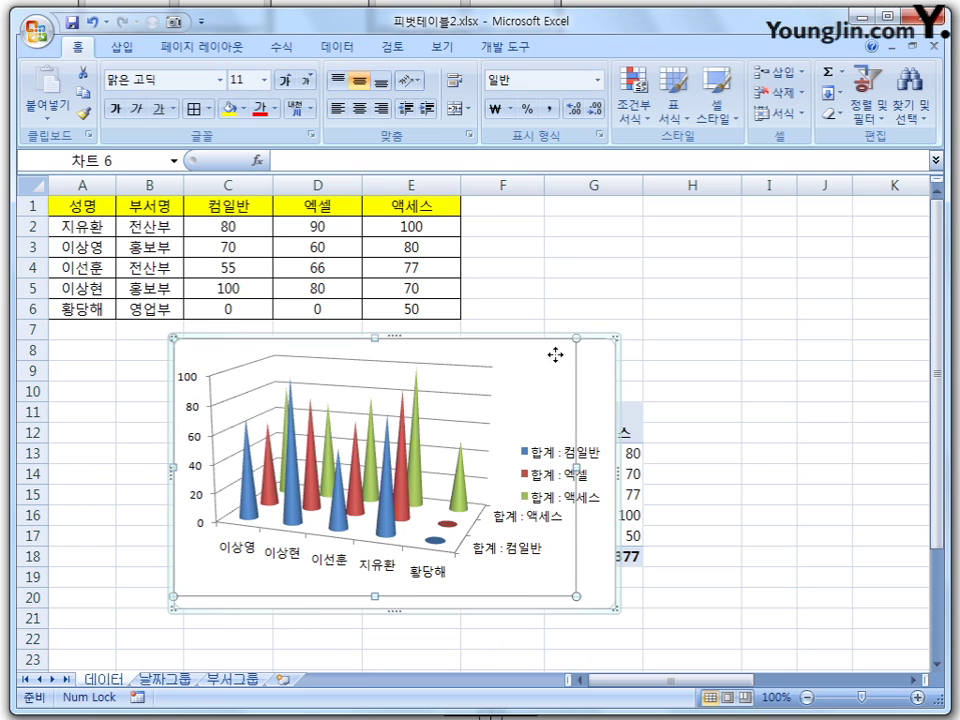
{"action": "left_click_drag", "start_coordinate": [201, 360], "coordinate": [121, 254]}
{"action": "left_click", "coordinate": [378, 612]}
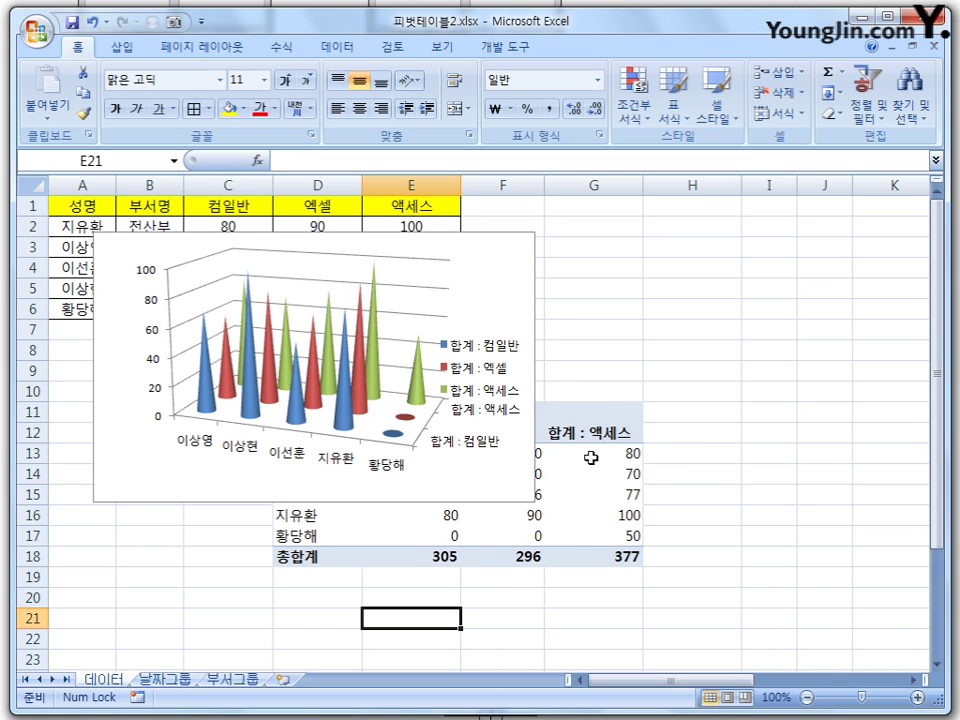
{"action": "left_click", "coordinate": [502, 257]}
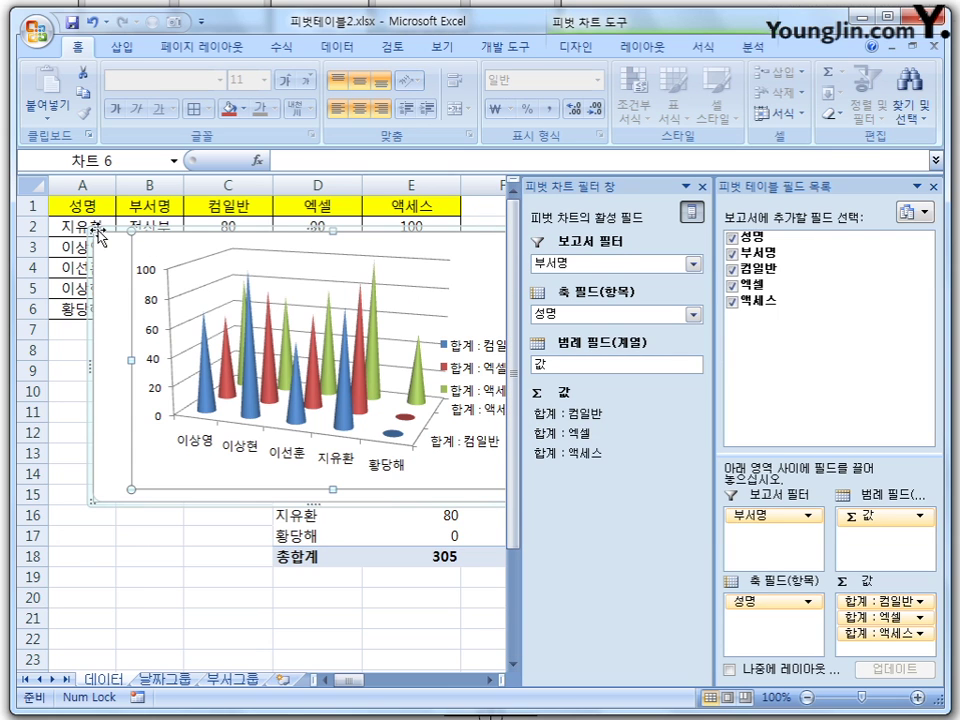
{"action": "left_click", "coordinate": [886, 16]}
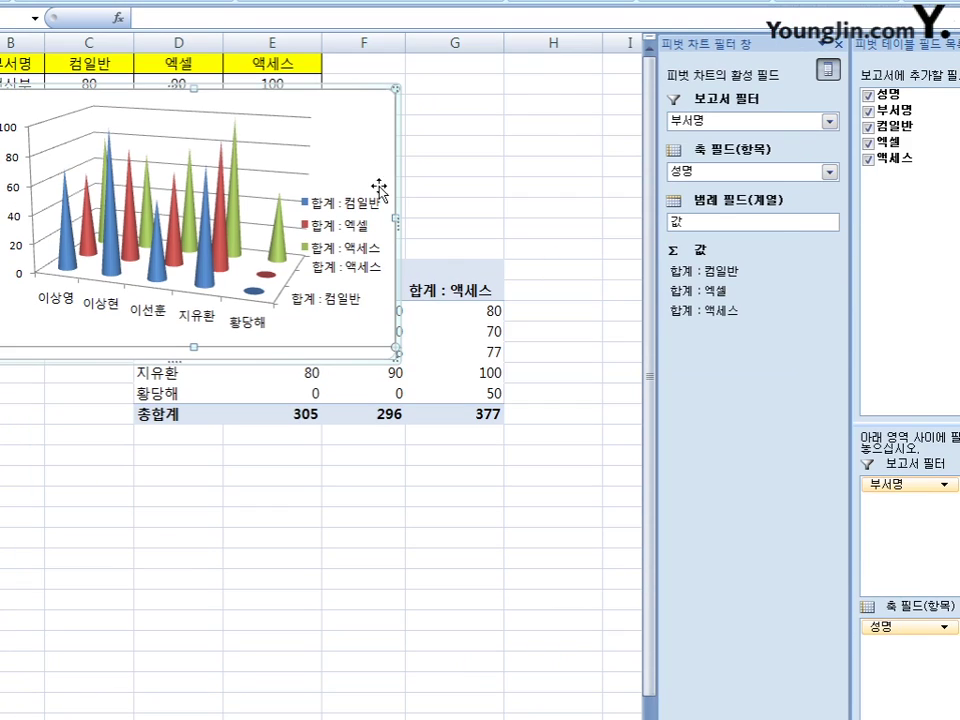
{"action": "left_click_drag", "start_coordinate": [356, 105], "coordinate": [439, 487]}
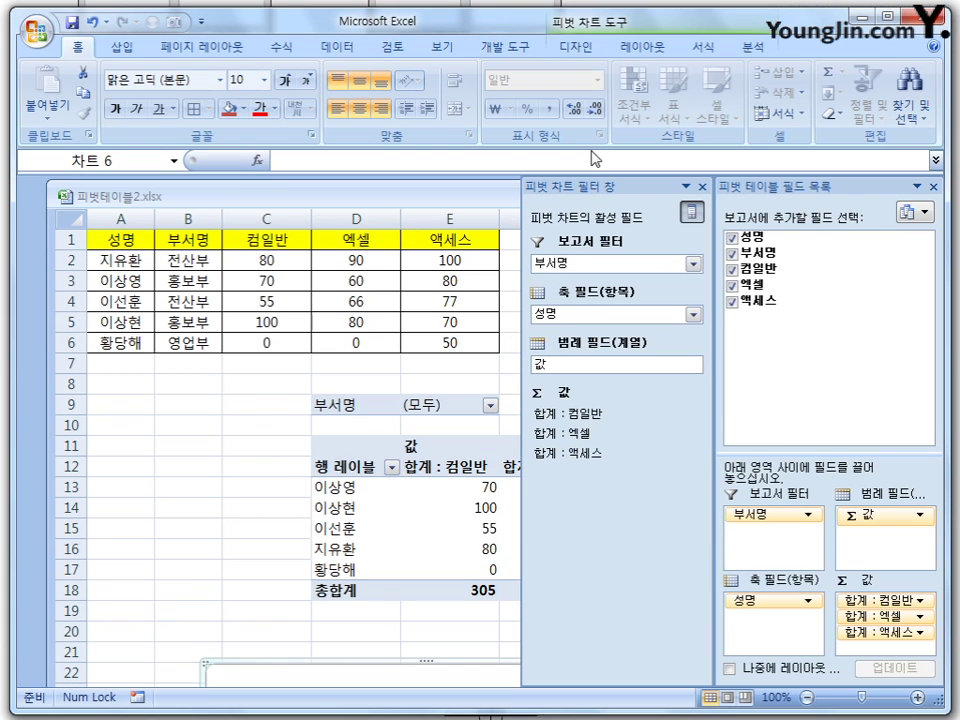
{"action": "left_click", "coordinate": [702, 188]}
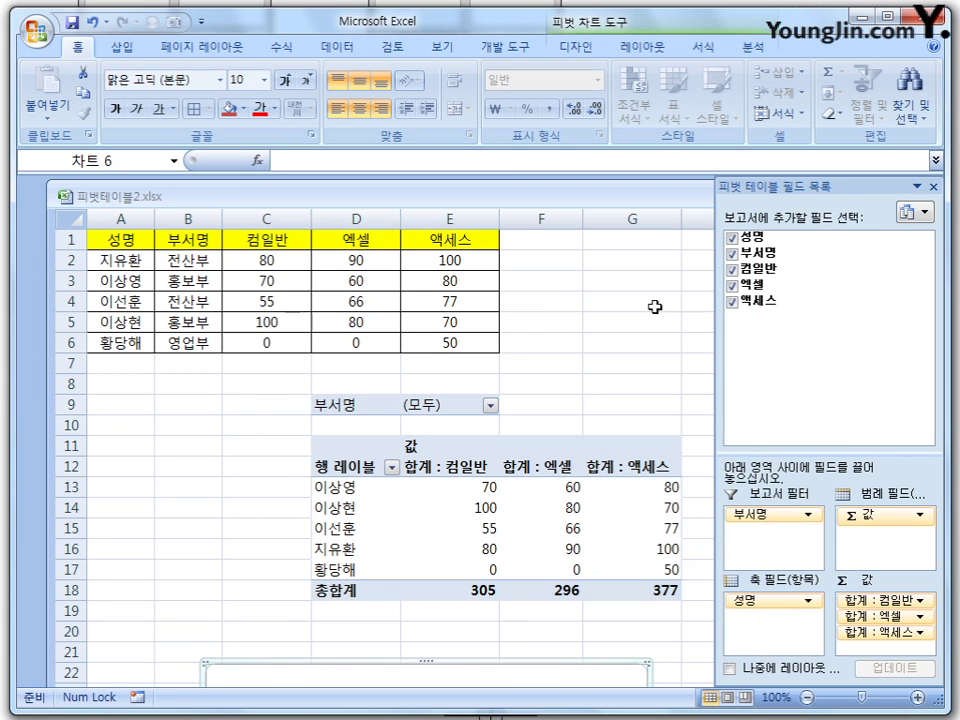
Change the summary function of the 컴일반 value field to 평균.
{"action": "left_click", "coordinate": [885, 604]}
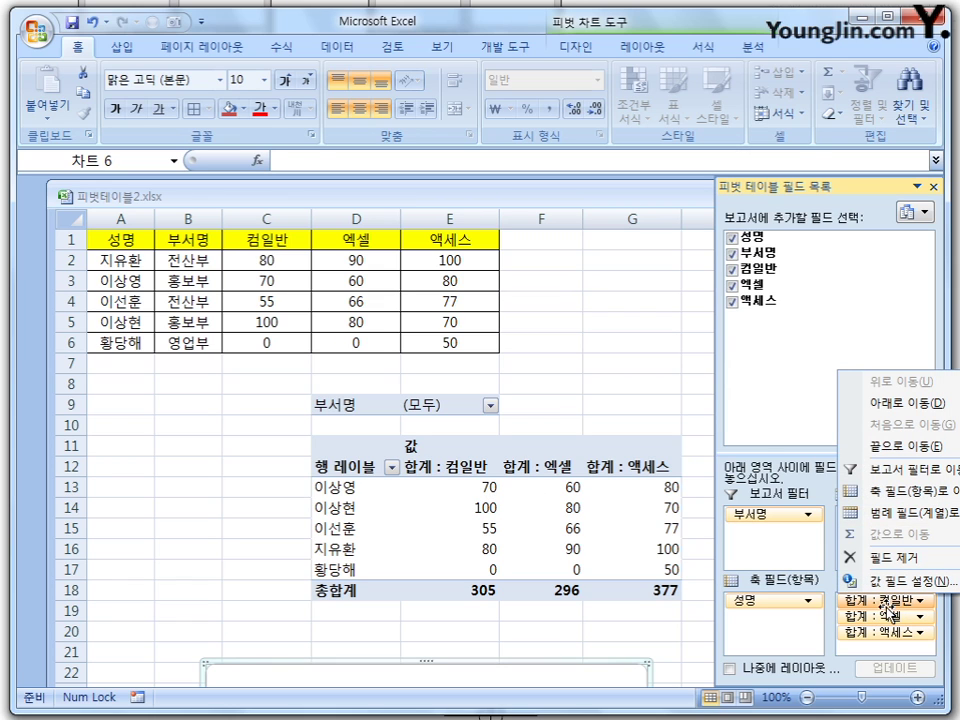
{"action": "left_click", "coordinate": [918, 588]}
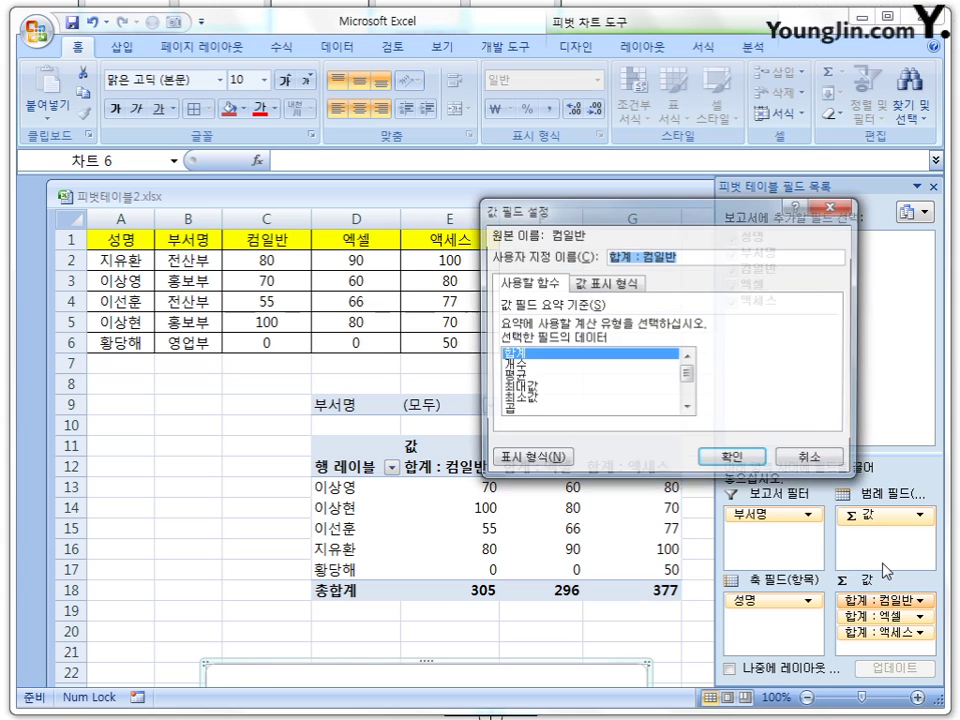
{"action": "left_click_drag", "start_coordinate": [666, 205], "coordinate": [340, 126]}
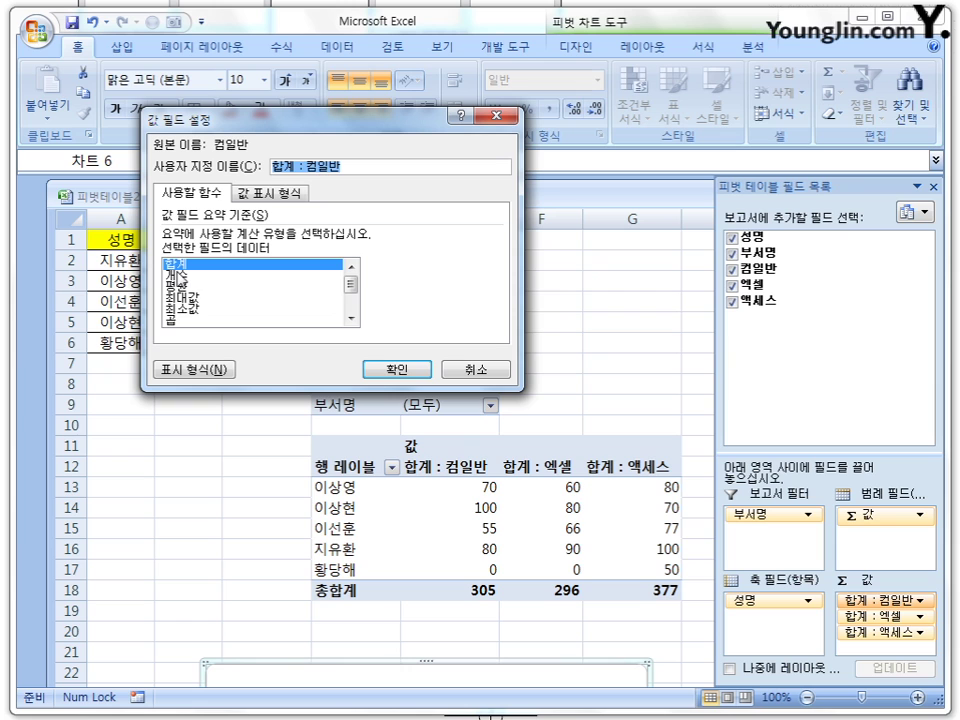
{"action": "left_click", "coordinate": [180, 284]}
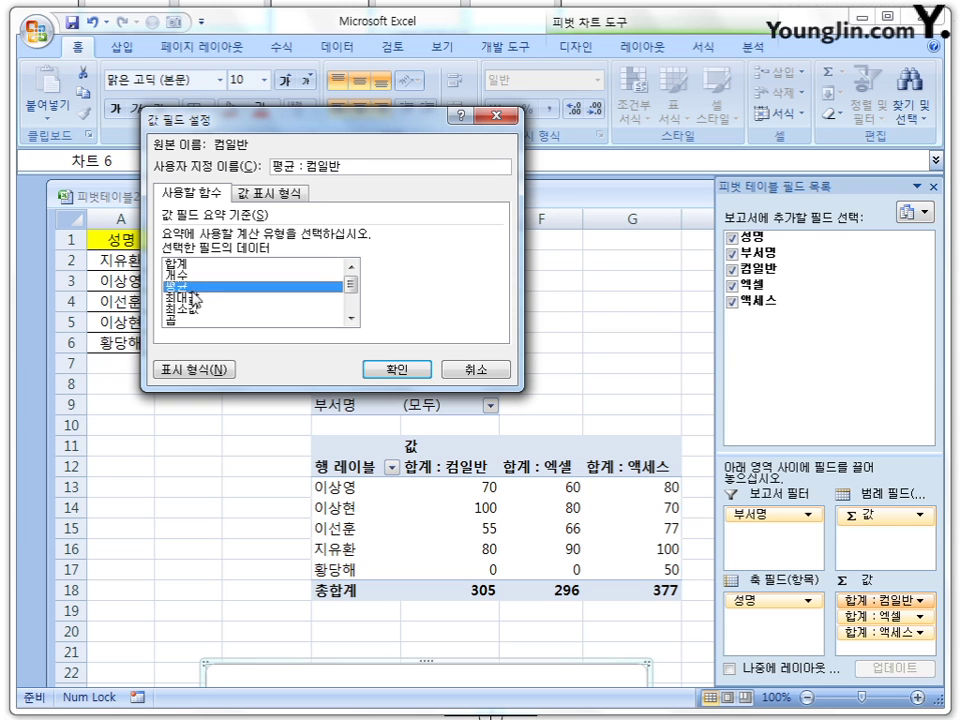
{"action": "left_click", "coordinate": [426, 370]}
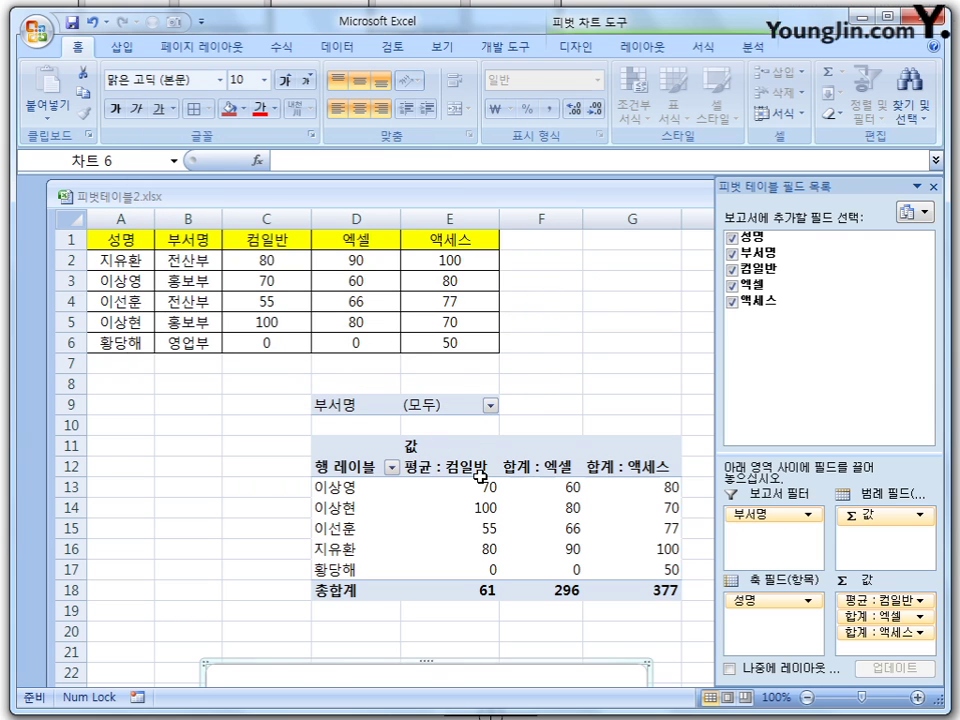
Change the summary function of the 엑셀 value field to 평균.
{"action": "left_click", "coordinate": [899, 616]}
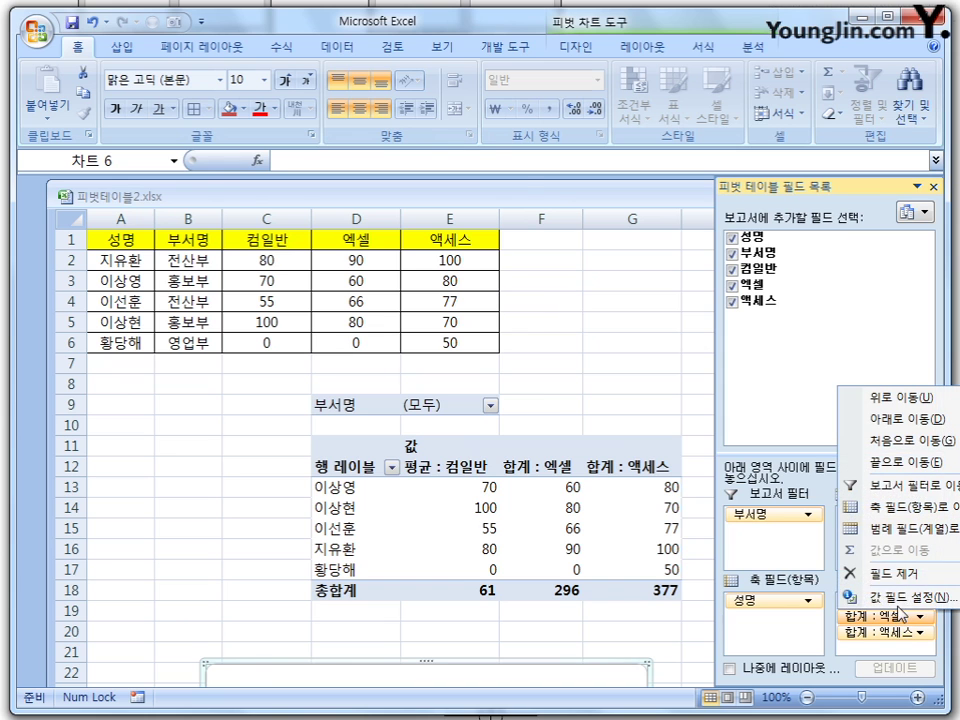
{"action": "left_click", "coordinate": [900, 597]}
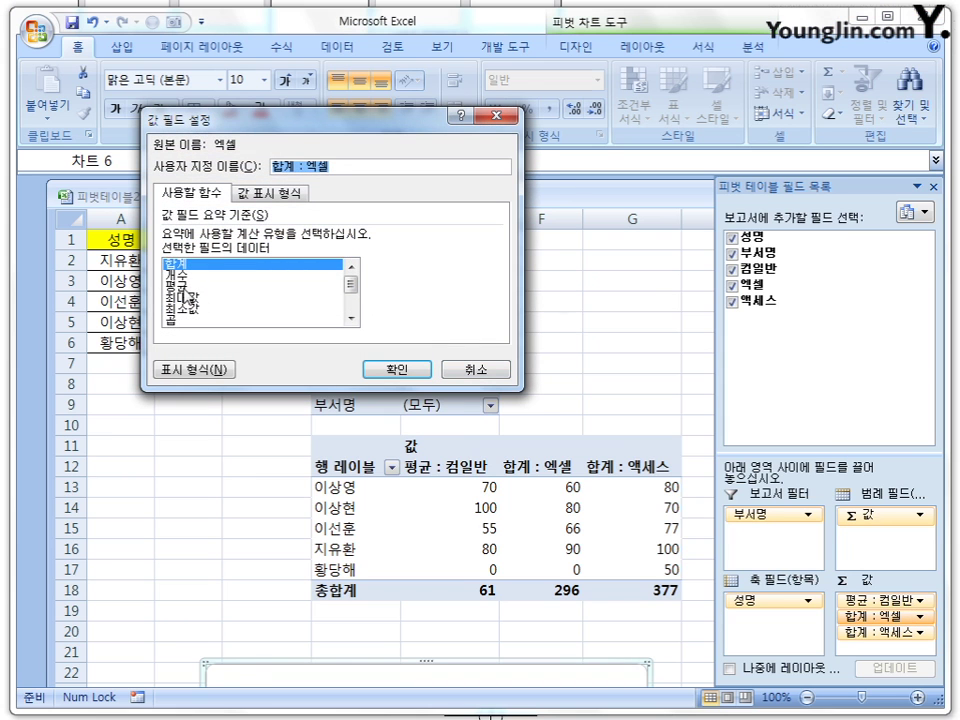
{"action": "left_click", "coordinate": [183, 284]}
{"action": "left_click", "coordinate": [388, 369]}
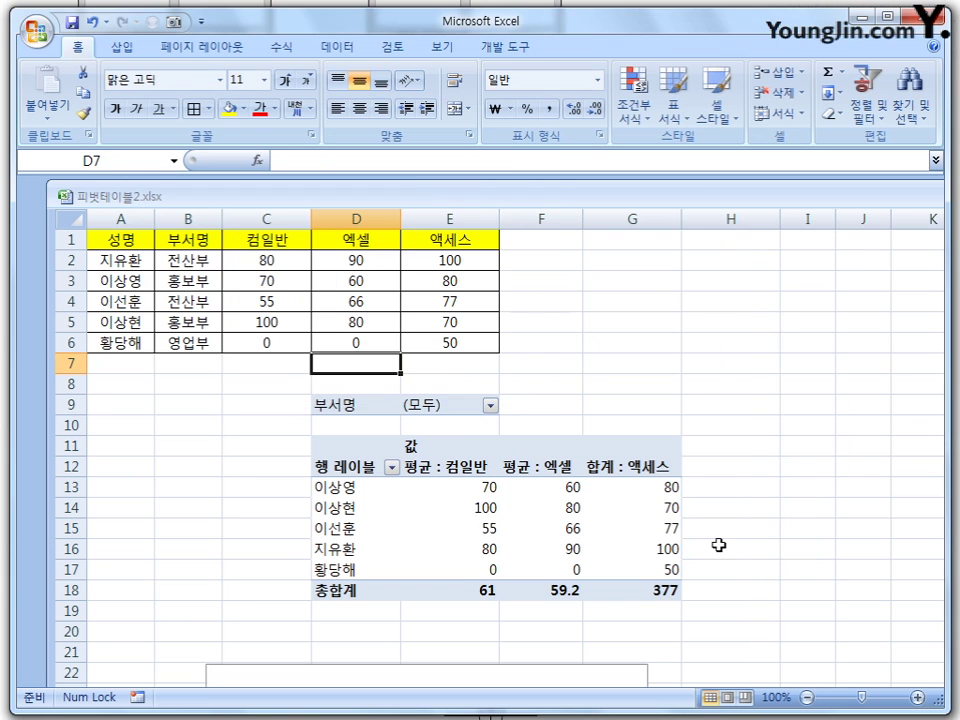
Examine the list of summary functions offered in the value field settings for 액세스.
{"action": "left_click", "coordinate": [448, 466]}
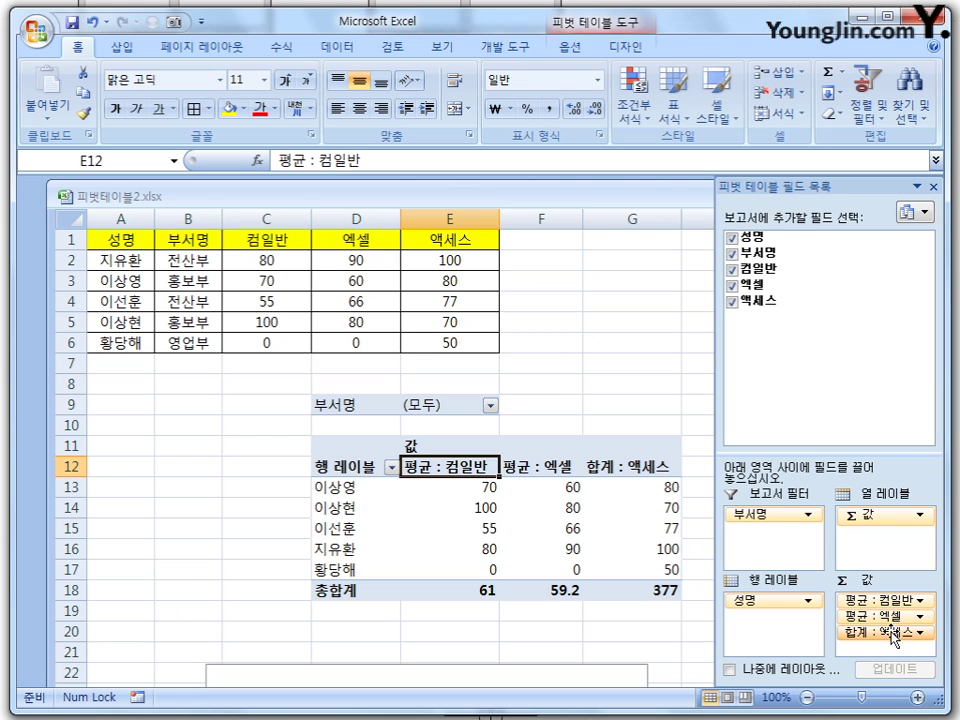
{"action": "left_click", "coordinate": [890, 632]}
{"action": "left_click", "coordinate": [900, 621]}
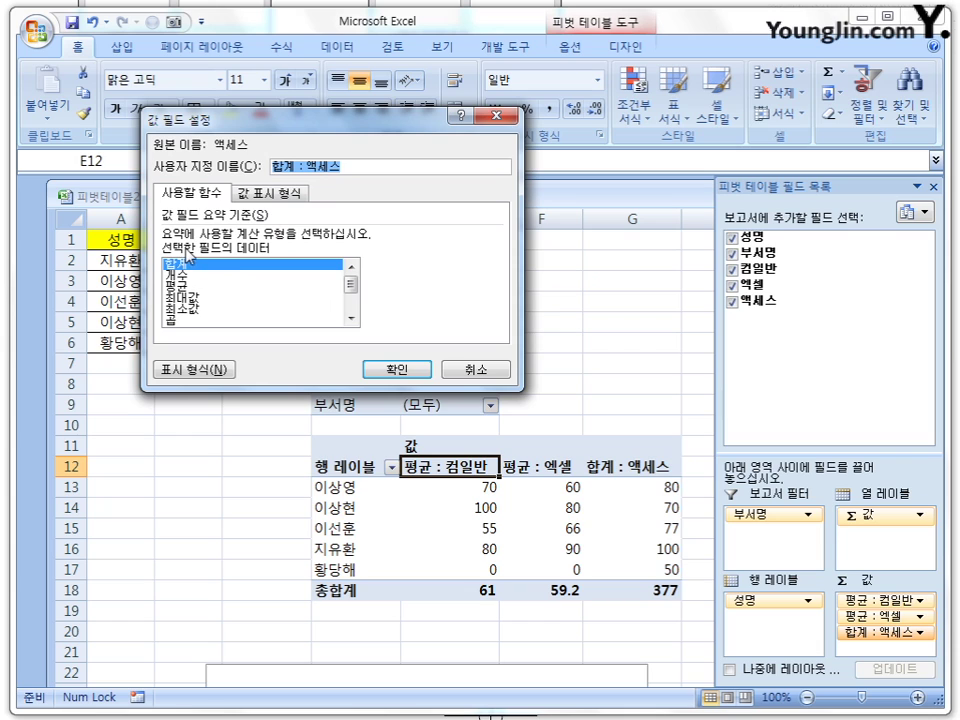
{"action": "scroll", "coordinate": [351, 290], "scroll_direction": "down", "scroll_amount": 1}
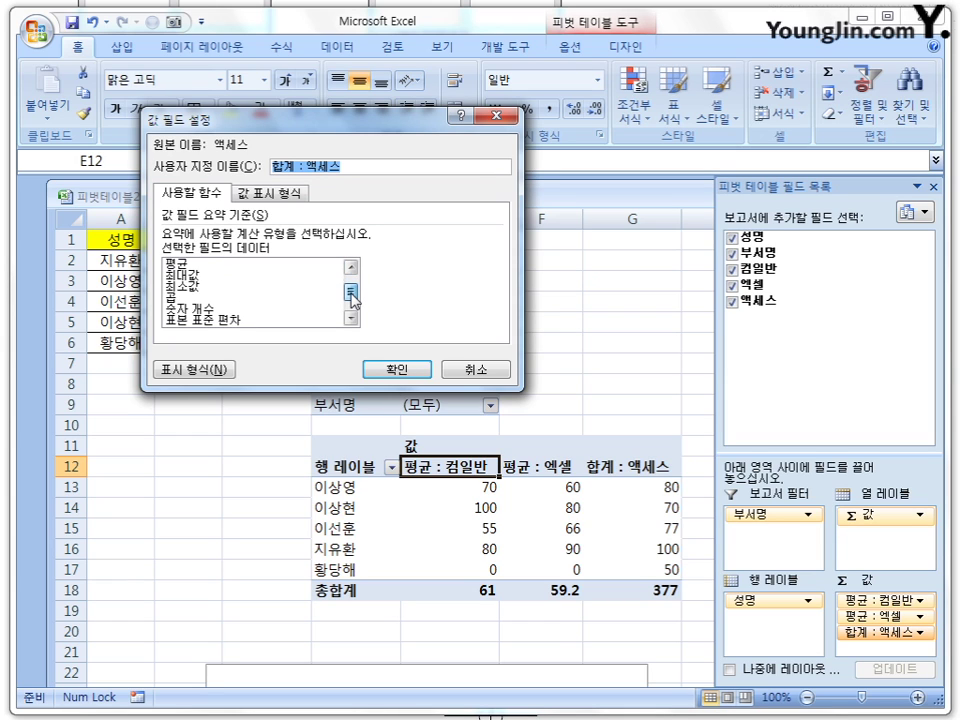
{"action": "left_click_drag", "start_coordinate": [351, 290], "coordinate": [355, 303]}
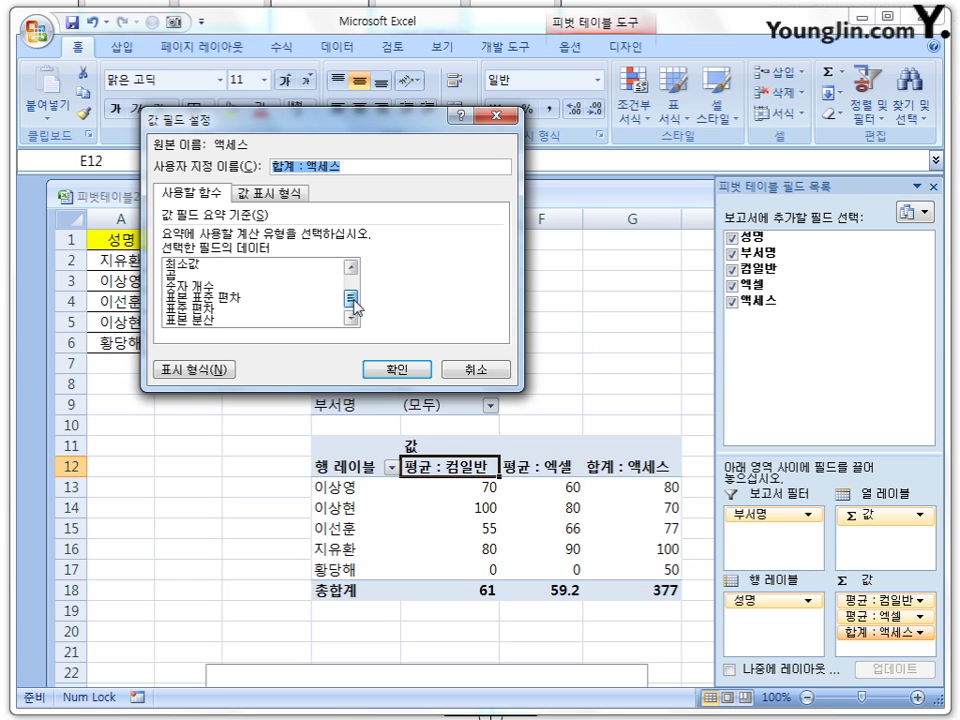
{"action": "left_click_drag", "start_coordinate": [355, 303], "coordinate": [360, 313]}
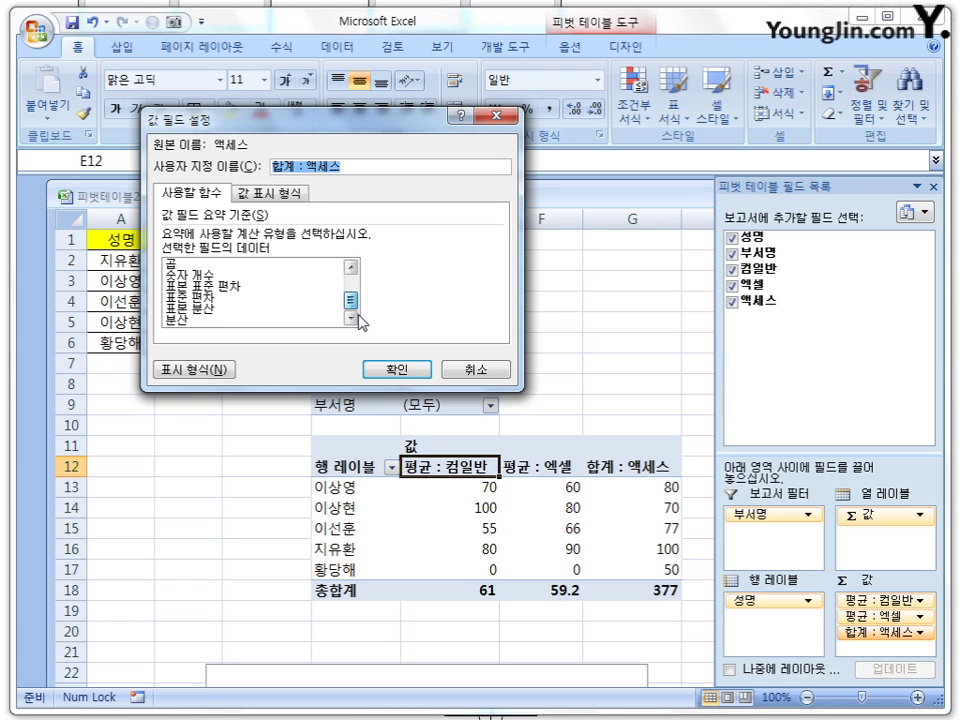
{"action": "left_click_drag", "start_coordinate": [360, 322], "coordinate": [365, 283]}
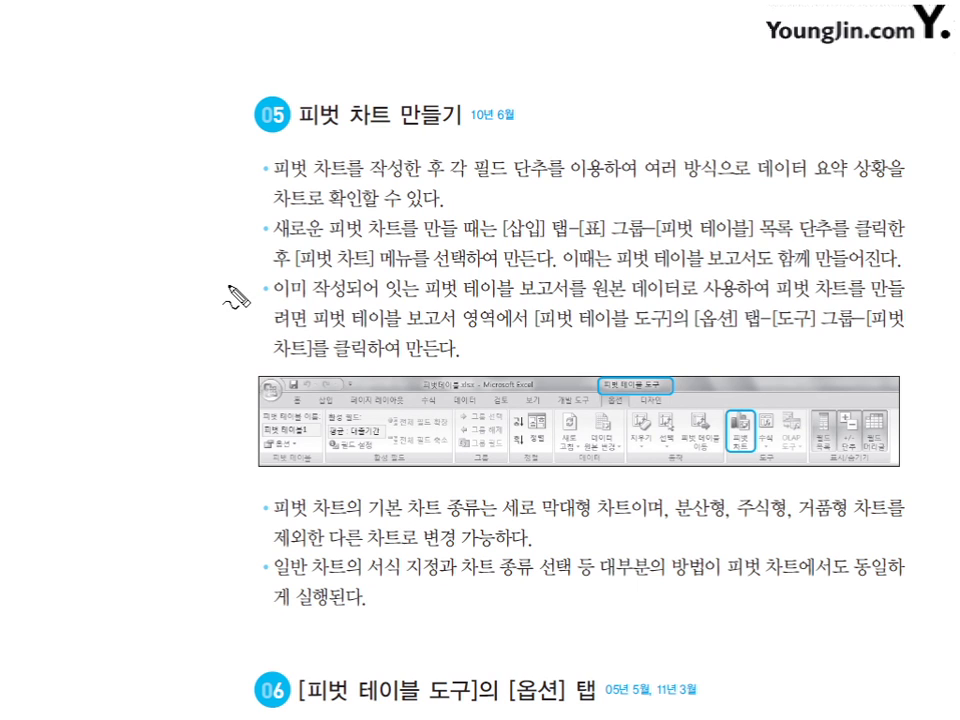
{"action": "left_click_drag", "start_coordinate": [263, 222], "coordinate": [272, 254]}
{"action": "mouse_move", "coordinate": [548, 214]}
{"action": "left_mouse_down"}
{"action": "mouse_move", "coordinate": [515, 228]}
{"action": "mouse_move", "coordinate": [608, 218]}
{"action": "left_mouse_up"}
{"action": "left_click_drag", "start_coordinate": [735, 226], "coordinate": [717, 238]}
{"action": "mouse_move", "coordinate": [350, 248]}
{"action": "left_mouse_down"}
{"action": "mouse_move", "coordinate": [300, 262]}
{"action": "mouse_move", "coordinate": [360, 266]}
{"action": "left_mouse_up"}
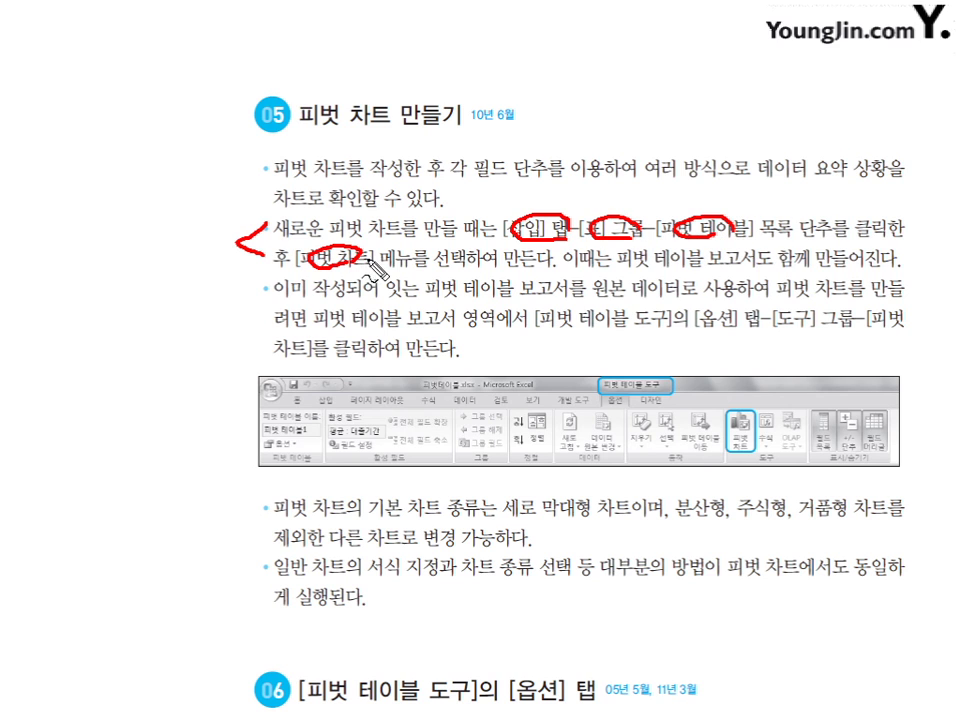
{"action": "left_click_drag", "start_coordinate": [616, 270], "coordinate": [880, 268]}
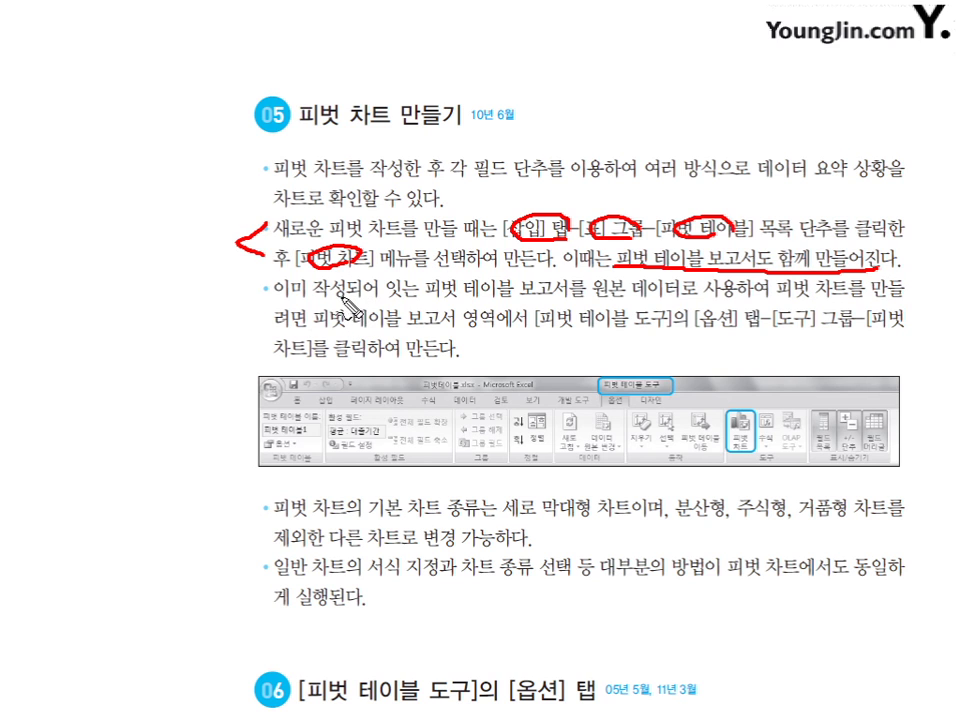
{"action": "mouse_move", "coordinate": [316, 310]}
{"action": "left_mouse_down"}
{"action": "mouse_move", "coordinate": [516, 309]}
{"action": "mouse_move", "coordinate": [546, 298]}
{"action": "left_mouse_up"}
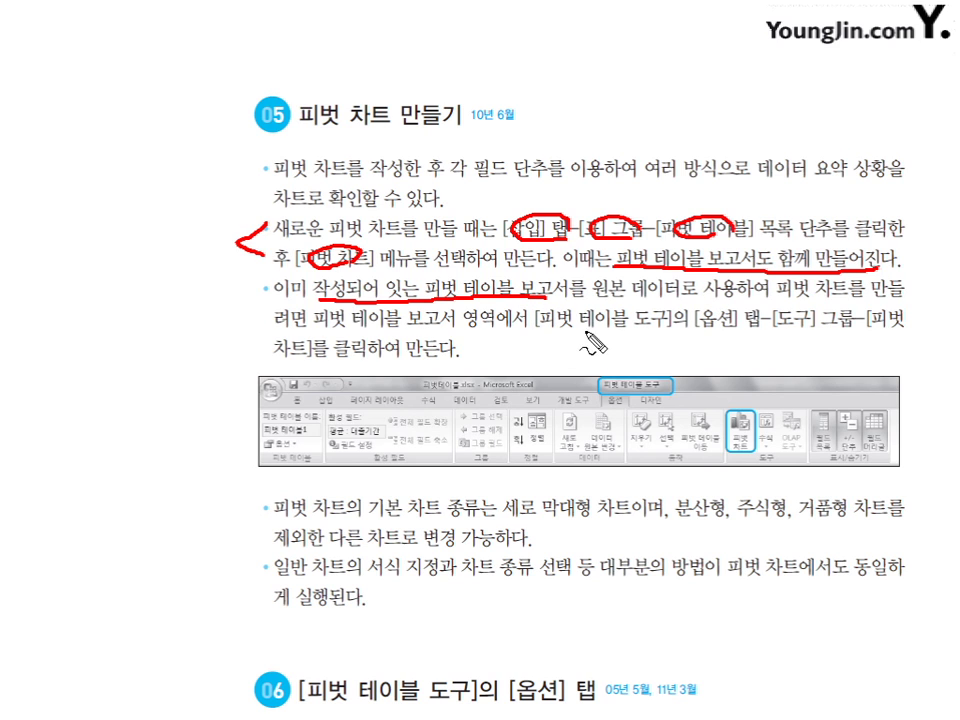
{"action": "left_click_drag", "start_coordinate": [540, 332], "coordinate": [674, 331]}
{"action": "mouse_move", "coordinate": [742, 324]}
{"action": "left_mouse_down"}
{"action": "mouse_move", "coordinate": [754, 339]}
{"action": "mouse_move", "coordinate": [833, 322]}
{"action": "mouse_move", "coordinate": [894, 329]}
{"action": "left_mouse_up"}
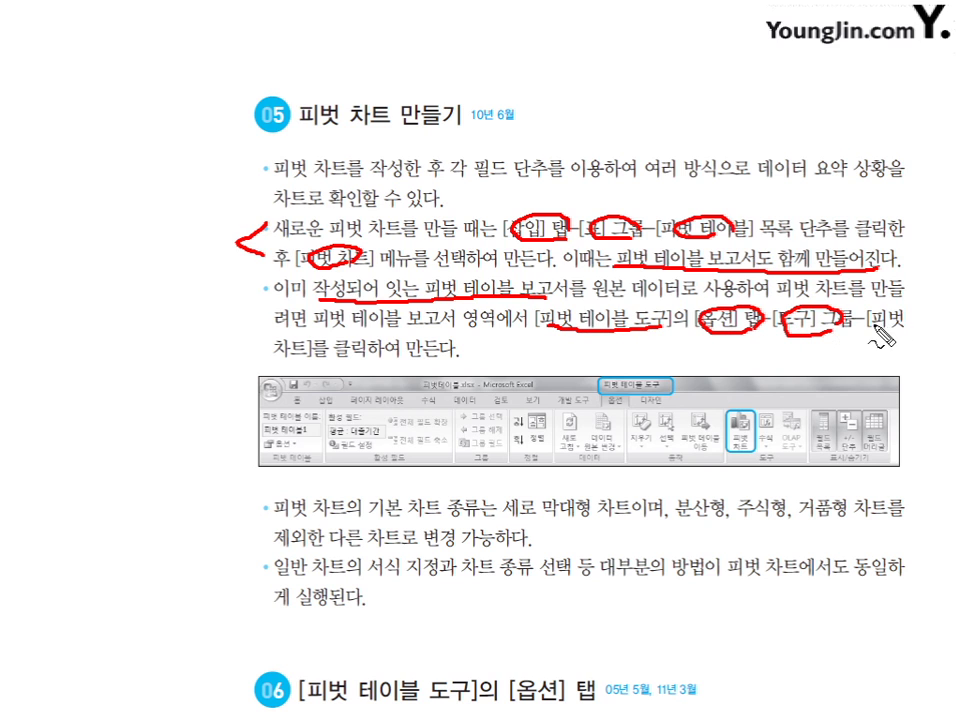
{"action": "left_click_drag", "start_coordinate": [285, 353], "coordinate": [322, 353]}
{"action": "mouse_move", "coordinate": [735, 424]}
{"action": "left_mouse_down"}
{"action": "mouse_move", "coordinate": [724, 454]}
{"action": "mouse_move", "coordinate": [739, 418]}
{"action": "mouse_move", "coordinate": [735, 458]}
{"action": "left_mouse_up"}
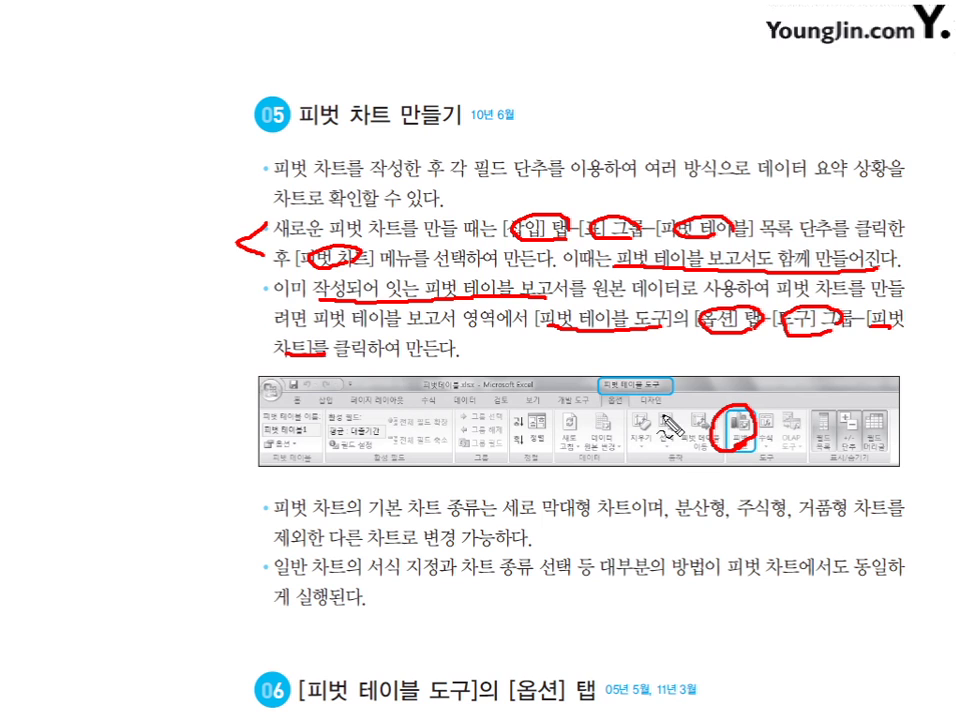